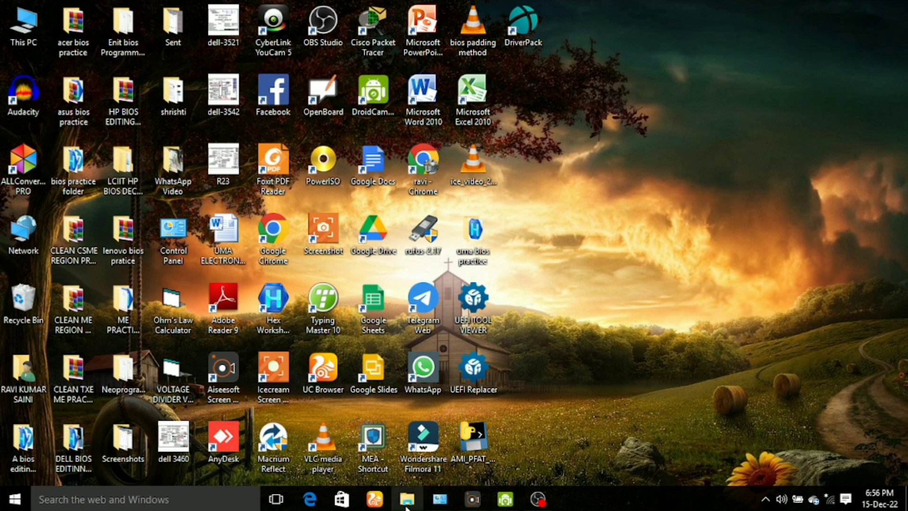
Step: Analyze the asus x53e BIN file from the uma bios practice folder with ME Analyzer, skipping the extra options
mouse_move(407, 504)
click(423, 446)
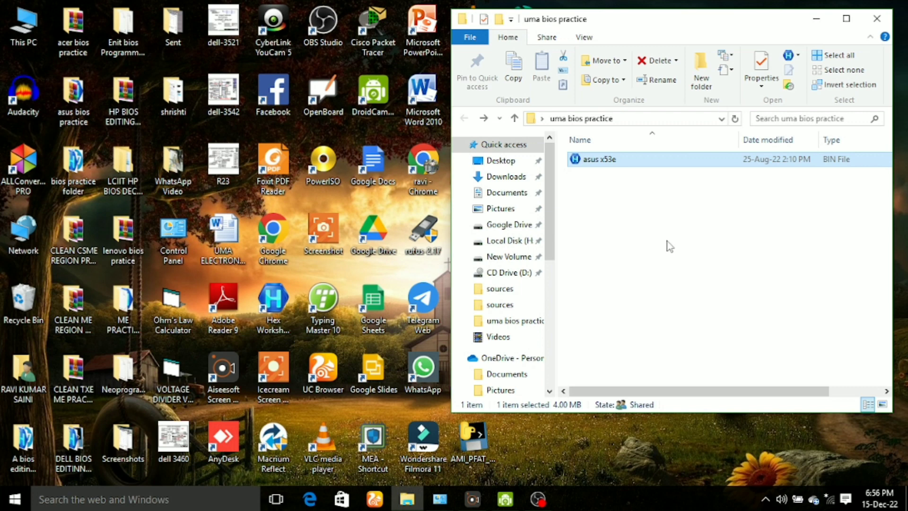
drag(699, 25, 741, 128)
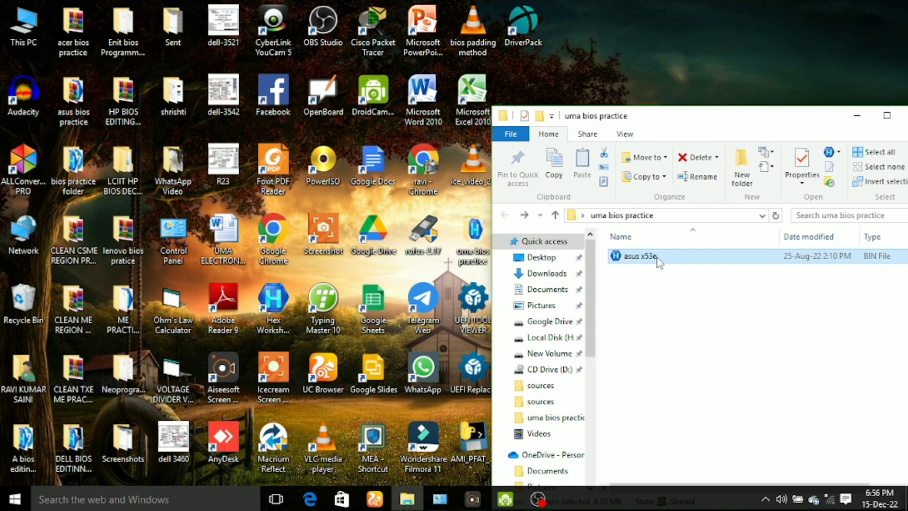
drag(658, 259, 376, 457)
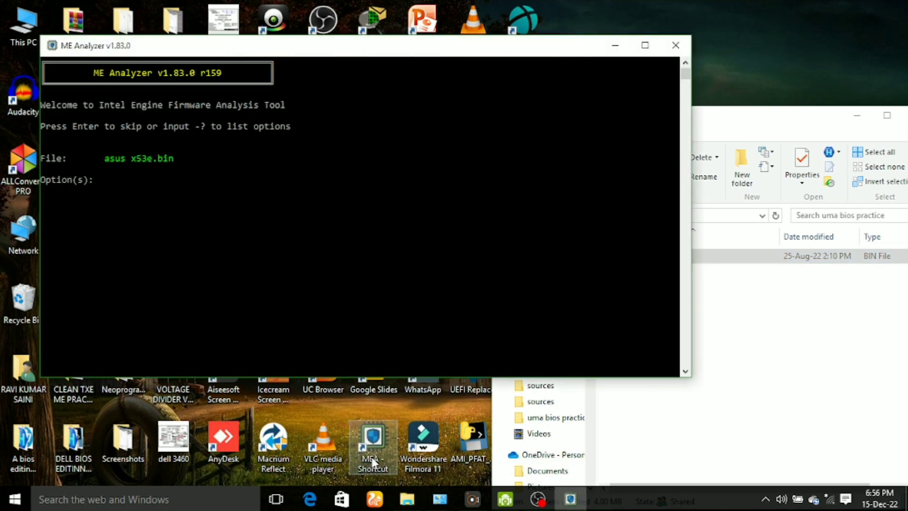
key(Return)
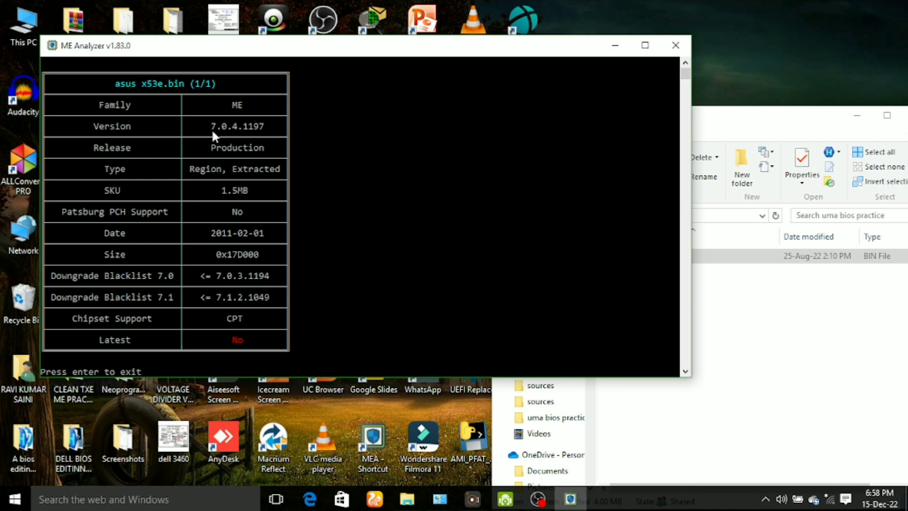
click(615, 45)
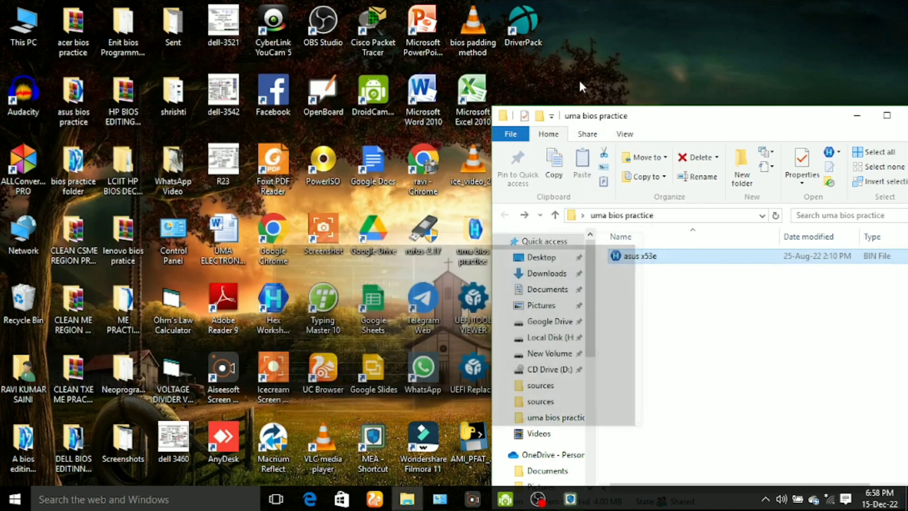
Step: Open the ME SYSTEM TOOLS PACK folder on drive S:, inside LAPTOP BIOS WORLD, LAPTOP BIOS TOOL & SOFTWARE, CLEAN ME REGION DATA
double_click(25, 26)
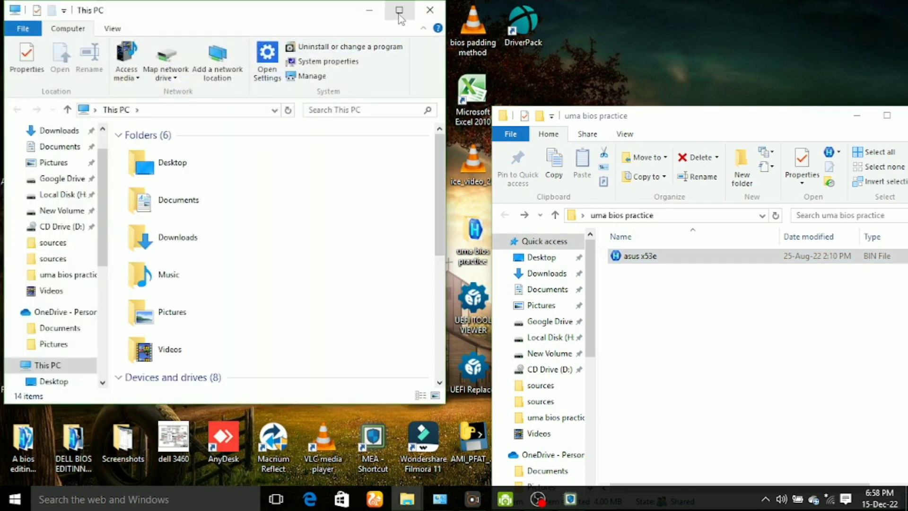
click(398, 9)
double_click(671, 290)
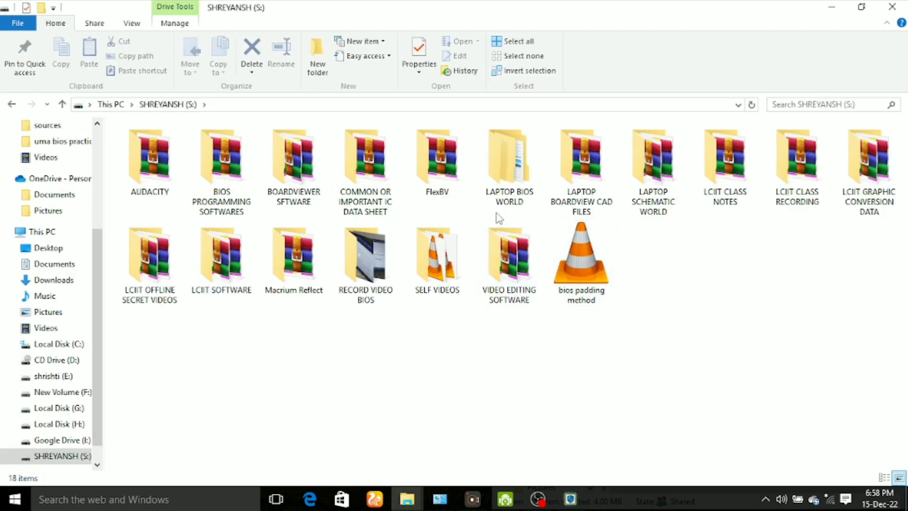
double_click(503, 198)
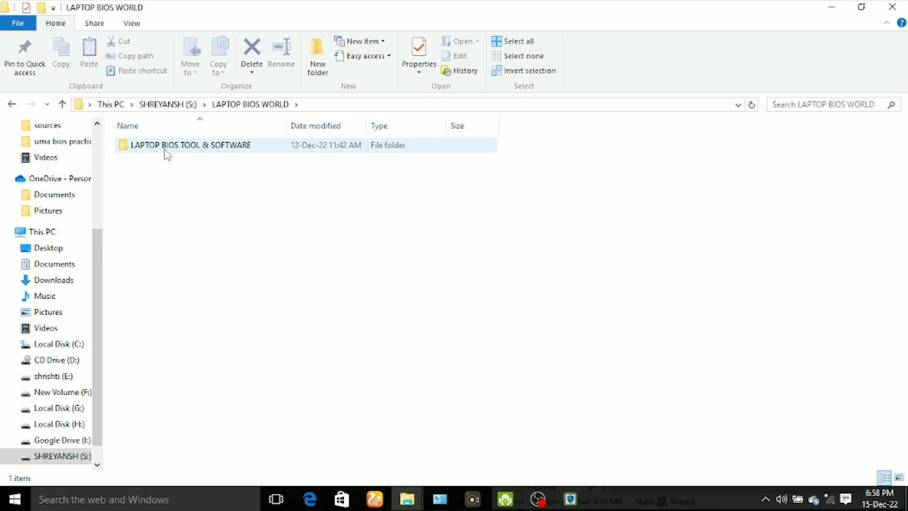
double_click(166, 147)
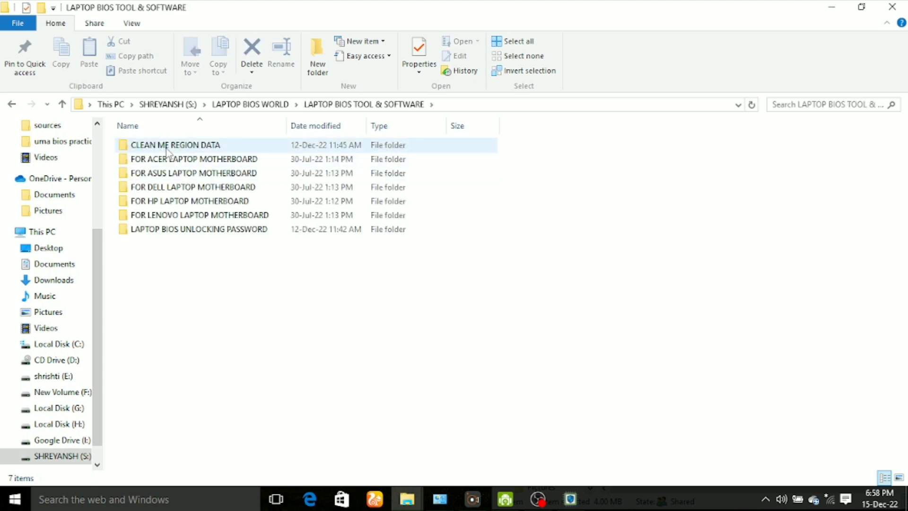
double_click(166, 146)
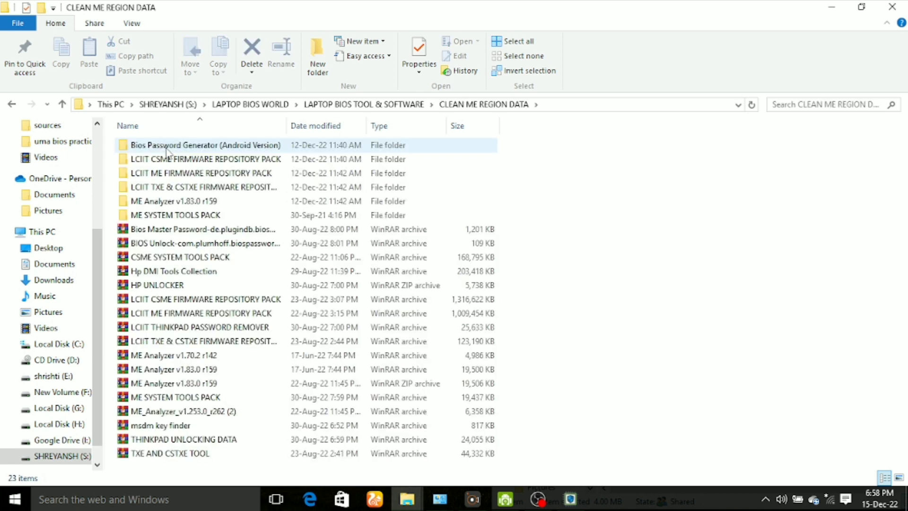
double_click(165, 215)
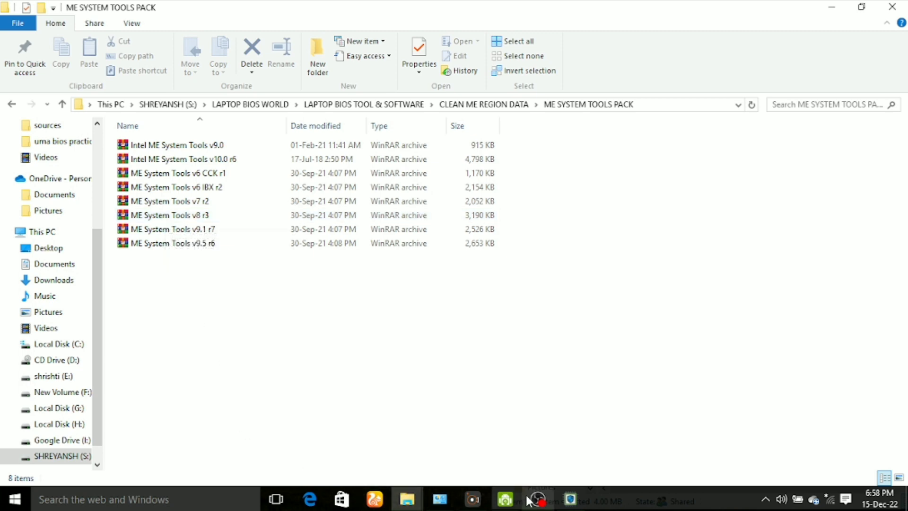
Step: Check the ME version in the ME Analyzer report and copy the ME System Tools v7 r2 archive into the uma bios practice folder
click(570, 500)
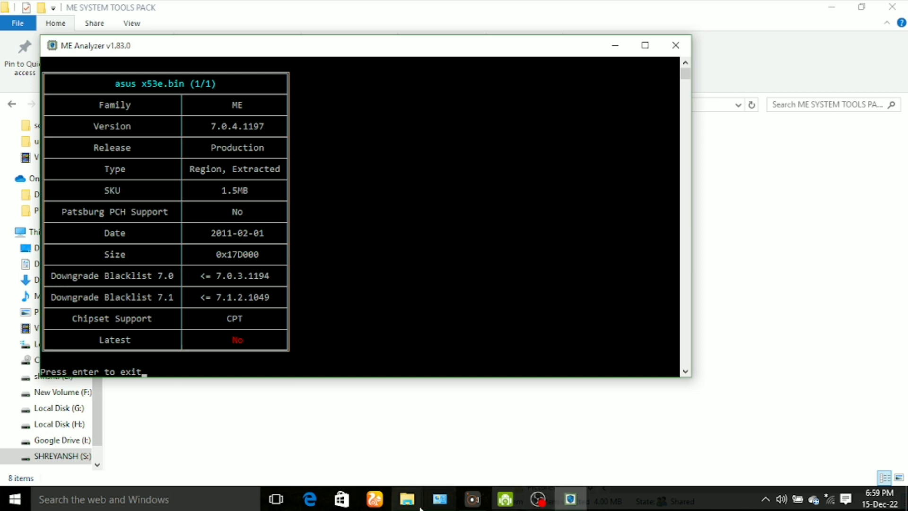
mouse_move(414, 507)
click(425, 444)
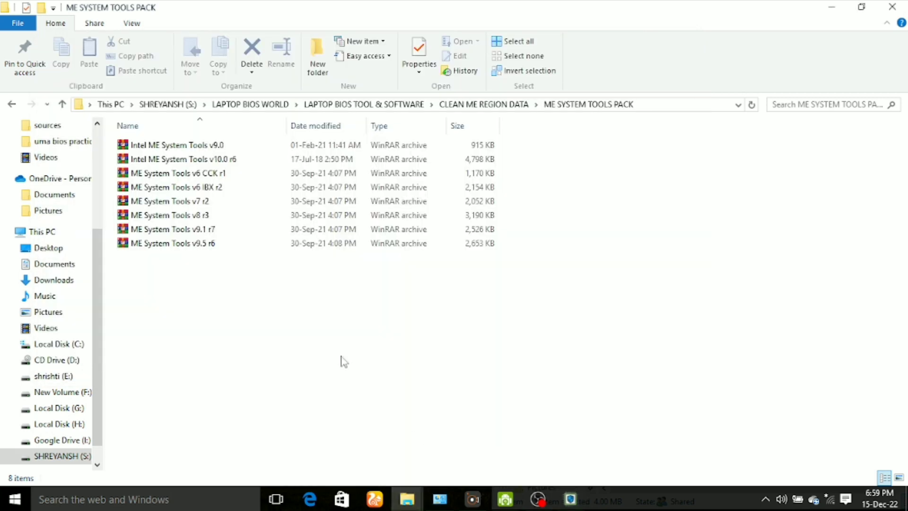
right_click(198, 205)
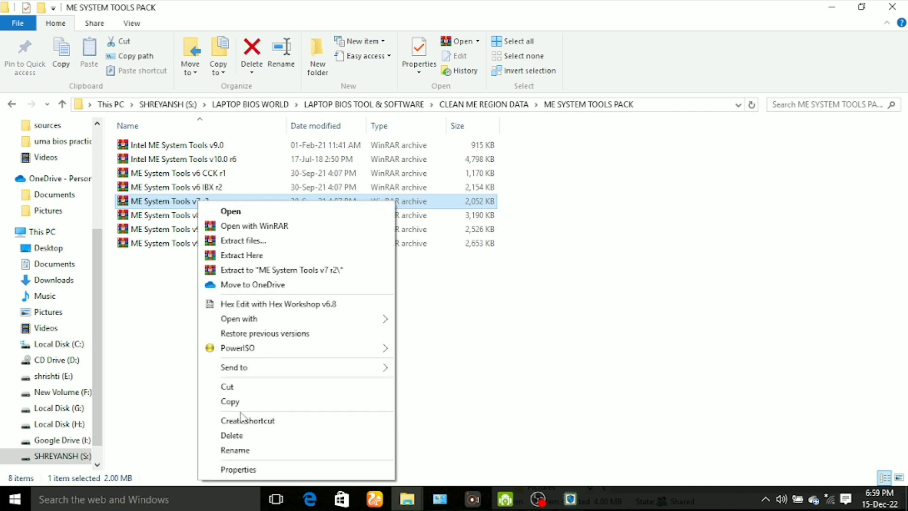
click(231, 402)
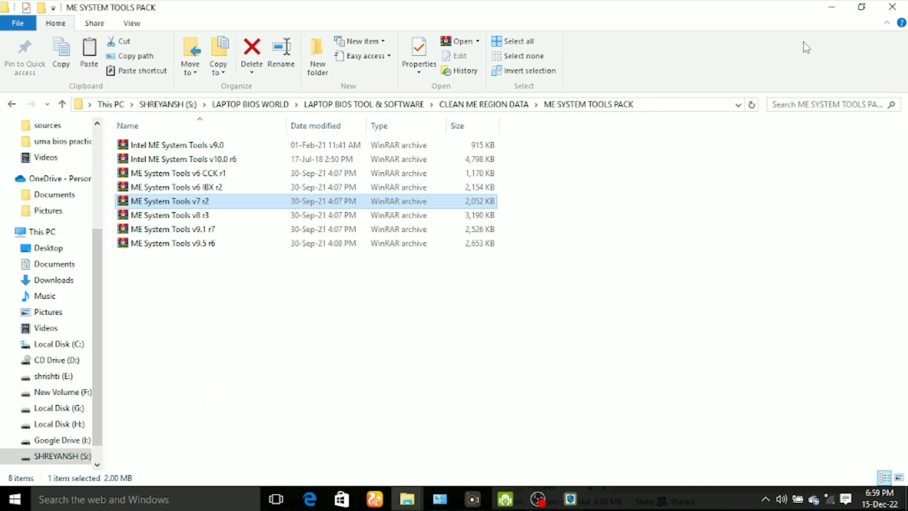
click(832, 7)
click(733, 348)
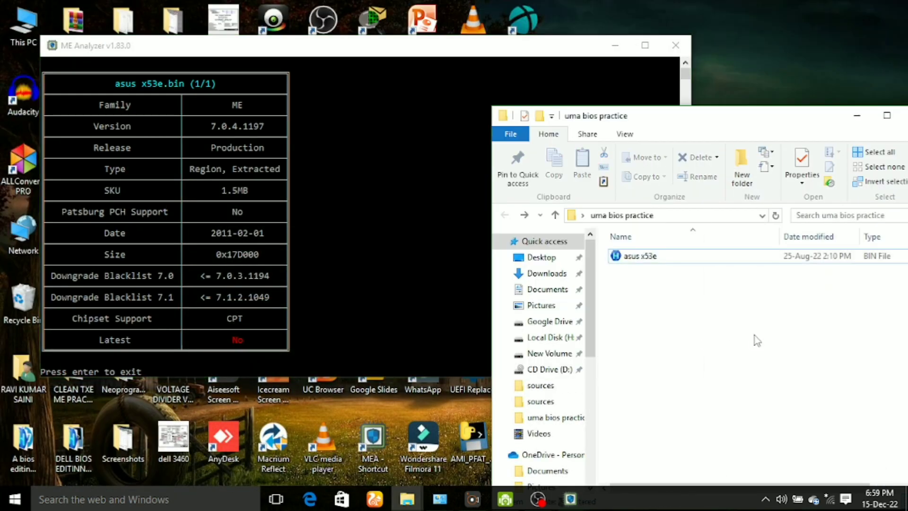
right_click(755, 338)
click(757, 236)
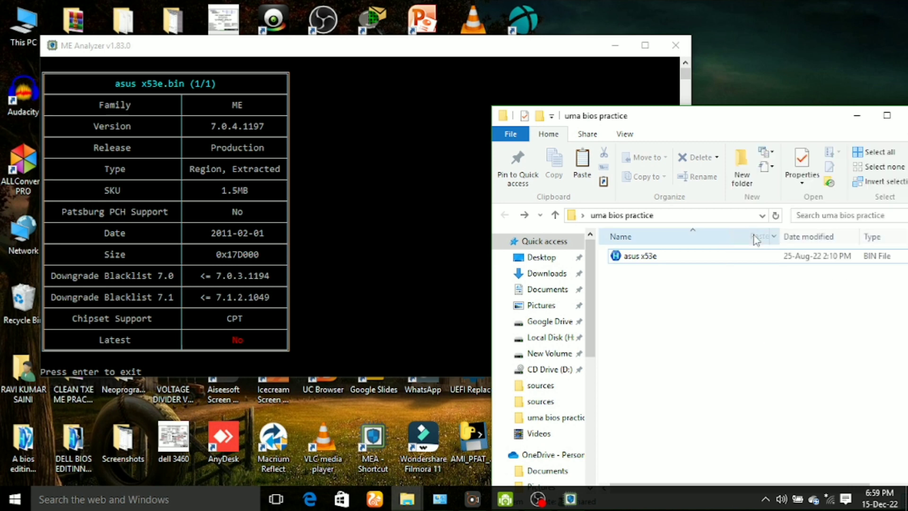
key(Return)
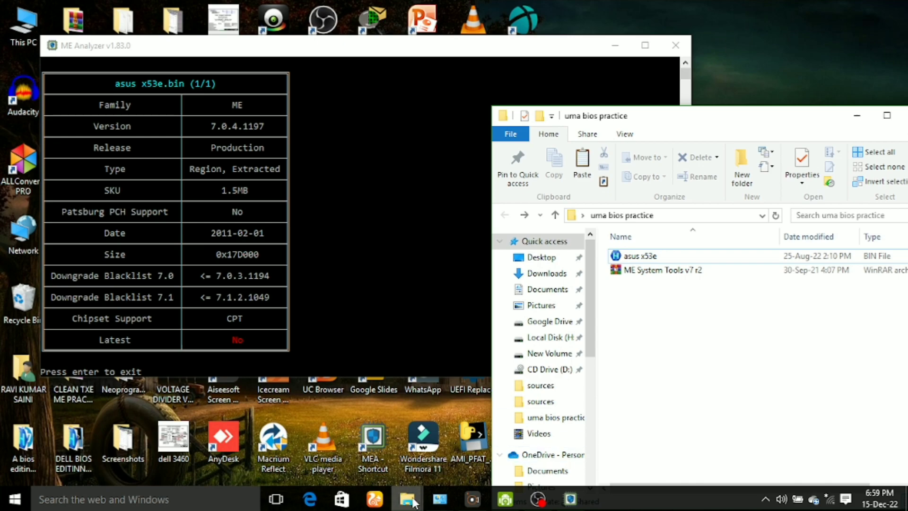
Step: Go back to CLEAN ME REGION DATA and open the inner LCIIT ME FIRMWARE REPOSITORY PACK folder
mouse_move(413, 502)
click(451, 447)
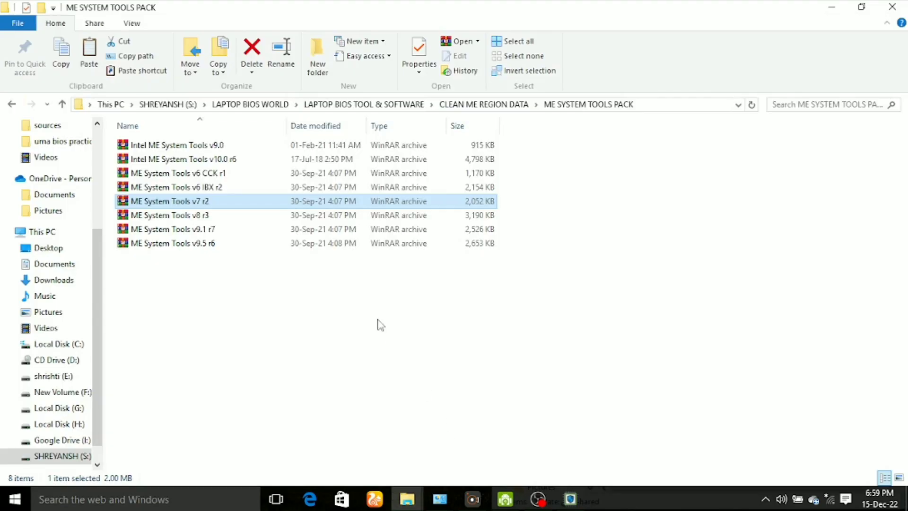
click(11, 105)
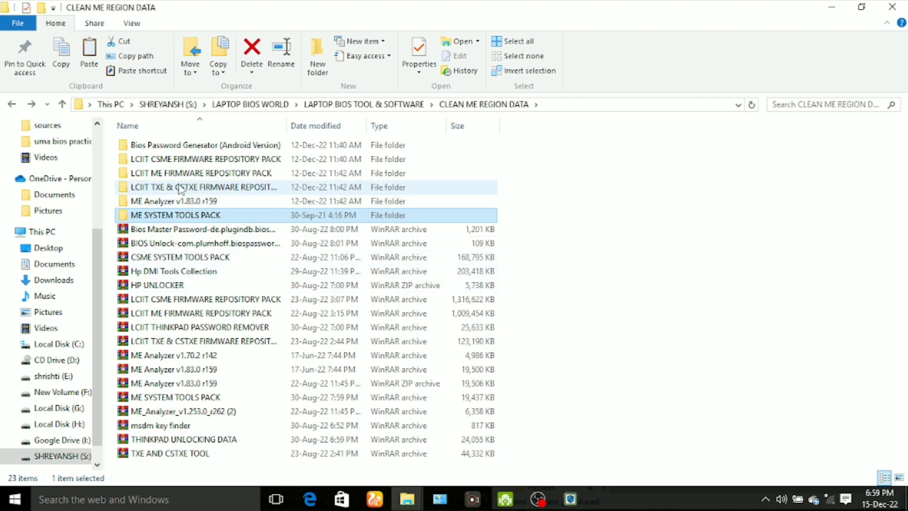
click(166, 176)
double_click(165, 176)
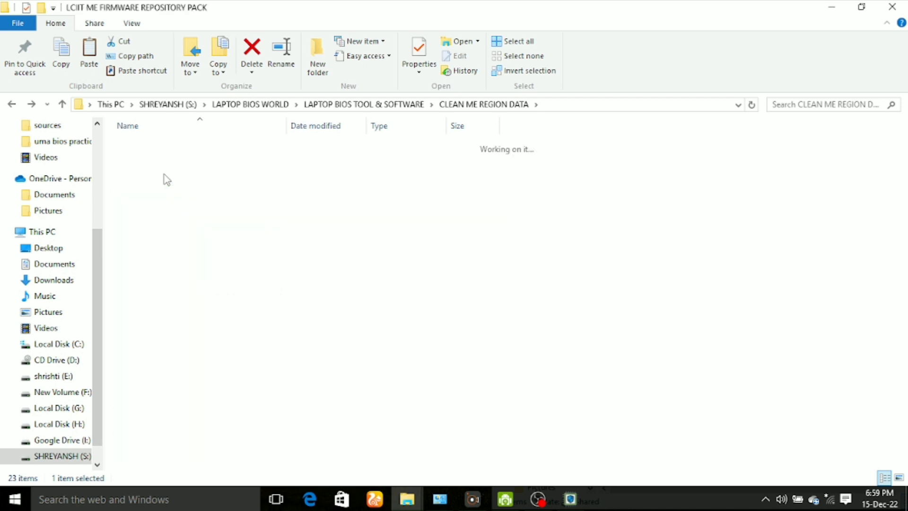
double_click(169, 161)
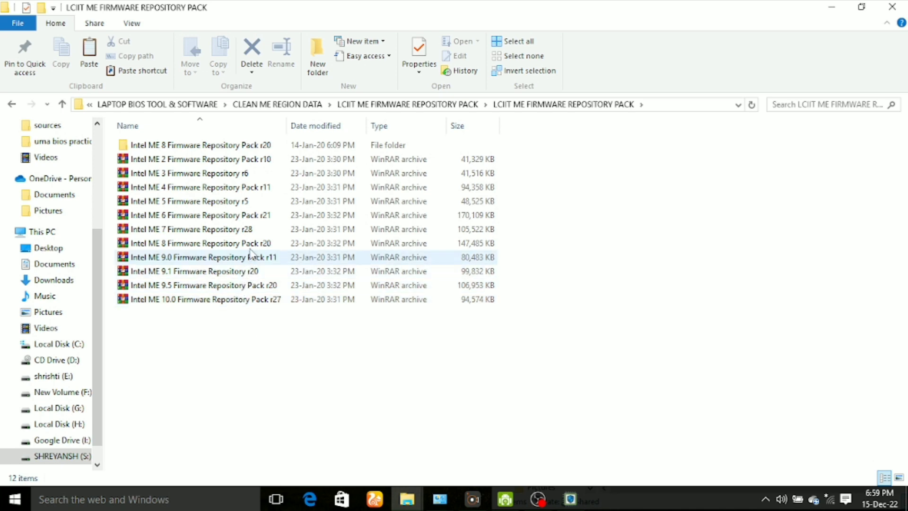
Step: Copy the Intel ME 7 Firmware Repository r28 archive into the uma bios practice folder, granting administrator permission
click(182, 233)
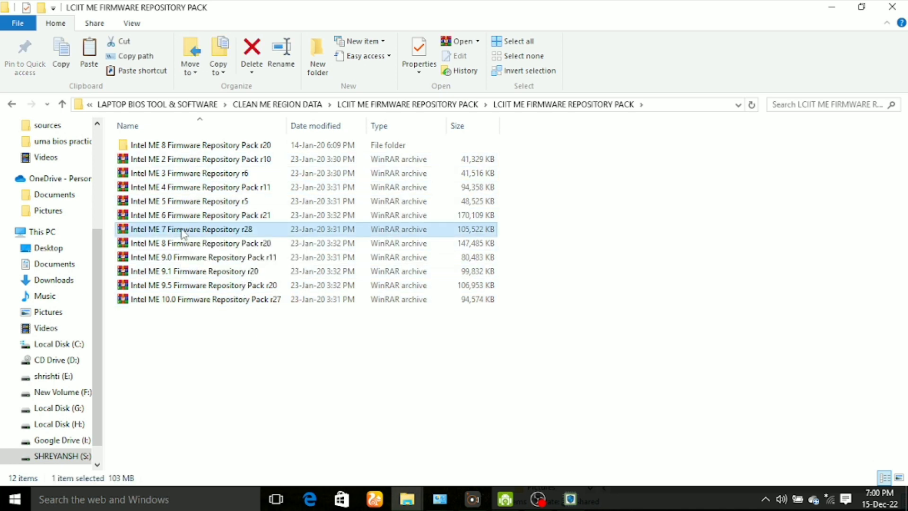
right_click(183, 233)
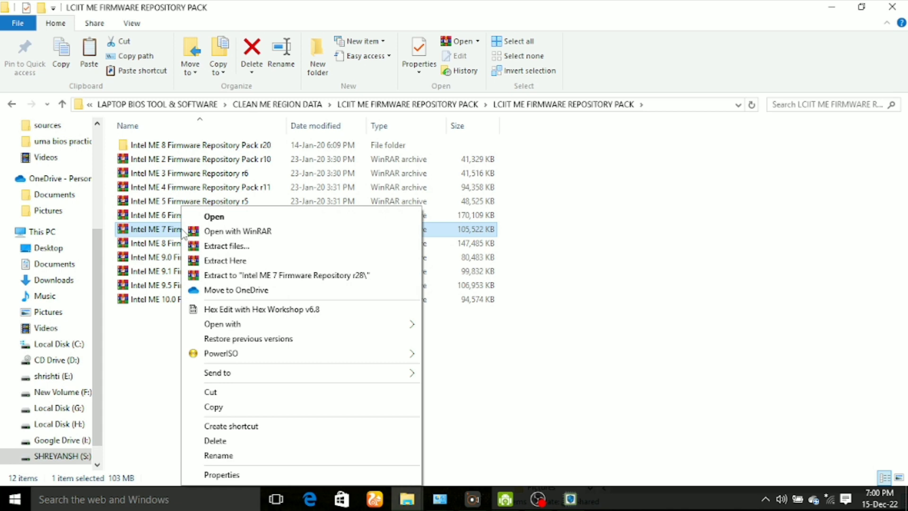
click(217, 408)
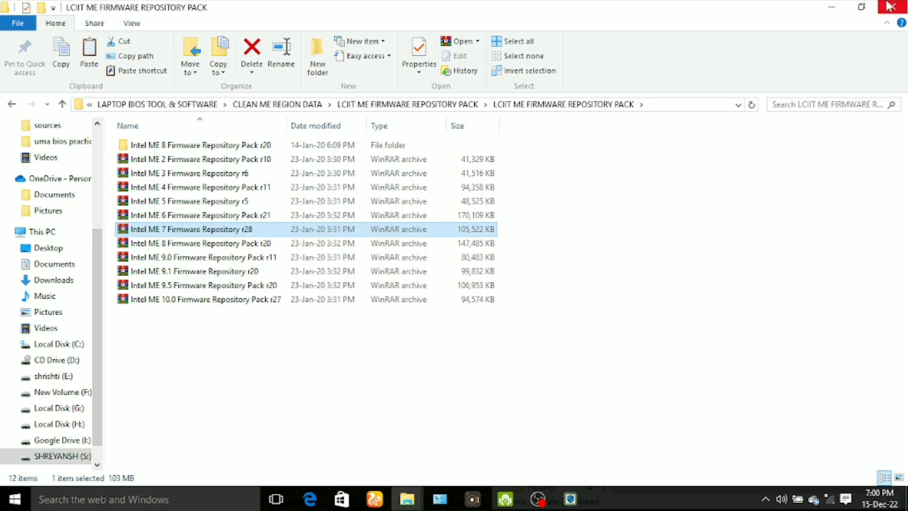
click(833, 7)
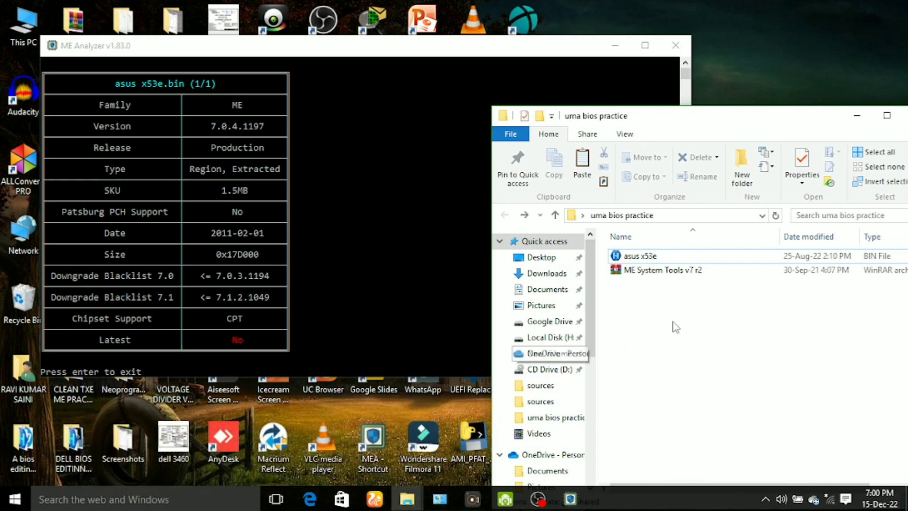
right_click(675, 324)
click(711, 222)
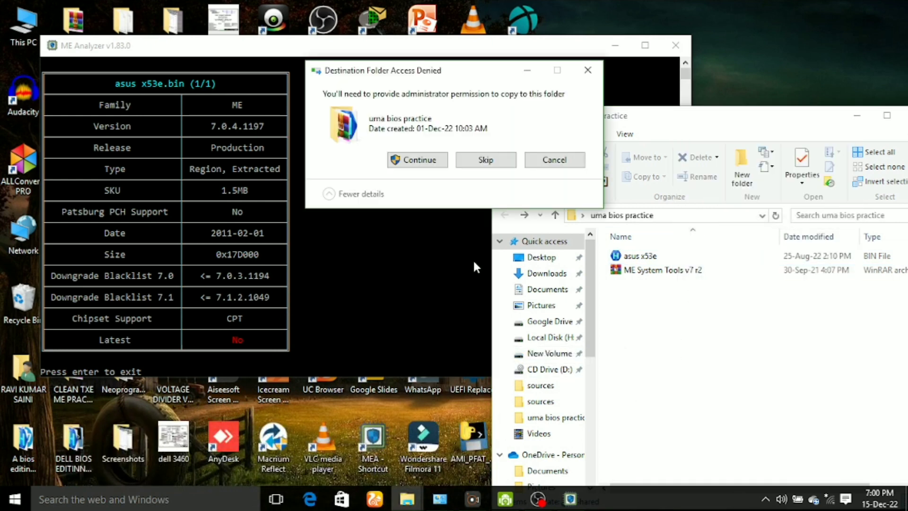
click(422, 160)
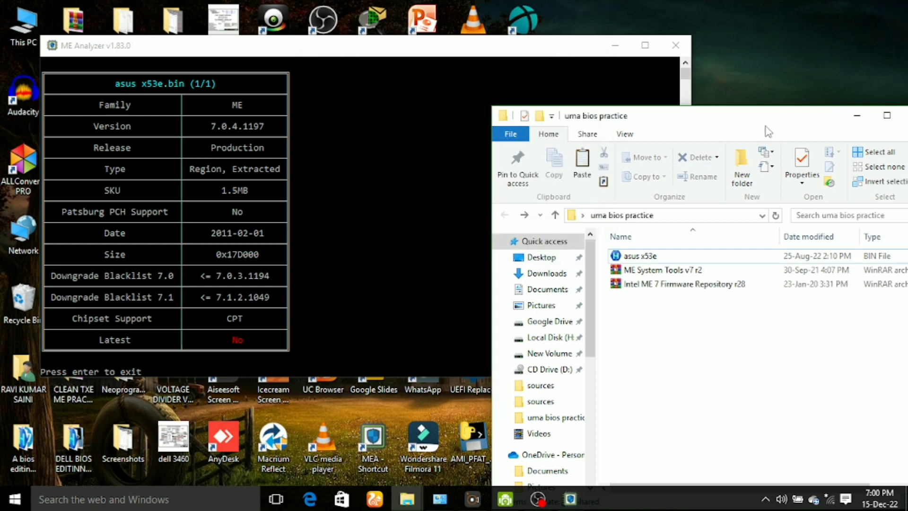
Step: Extract the ME System Tools v7 r2 and Intel ME 7 Firmware Repository r28 archives directly into the uma bios practice folder
drag(761, 122, 541, 78)
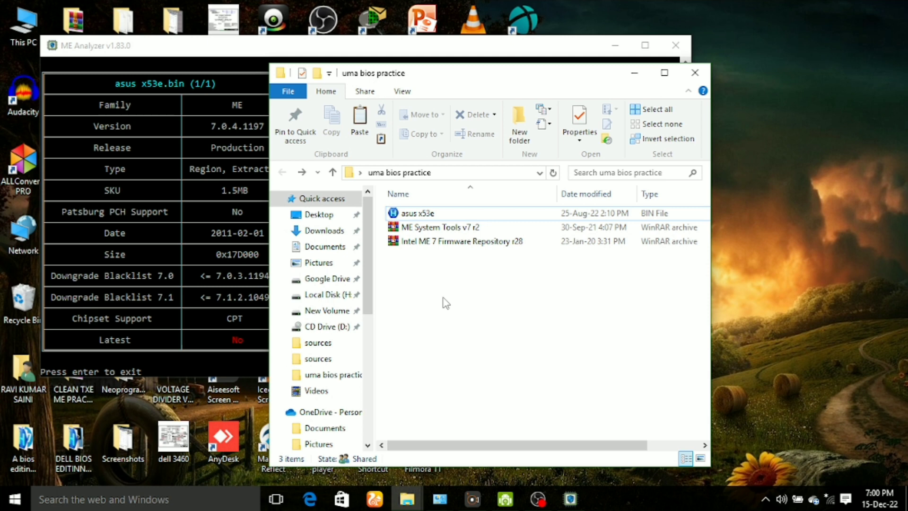
click(429, 230)
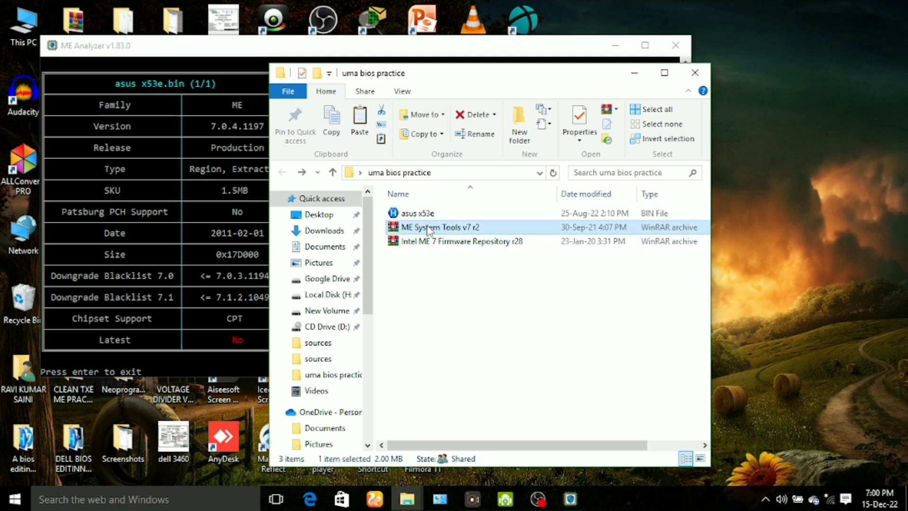
right_click(429, 231)
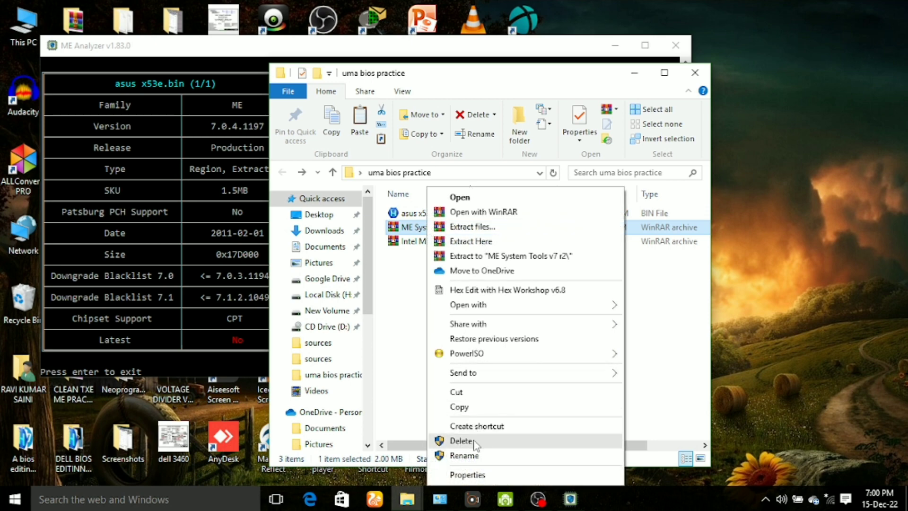
click(468, 241)
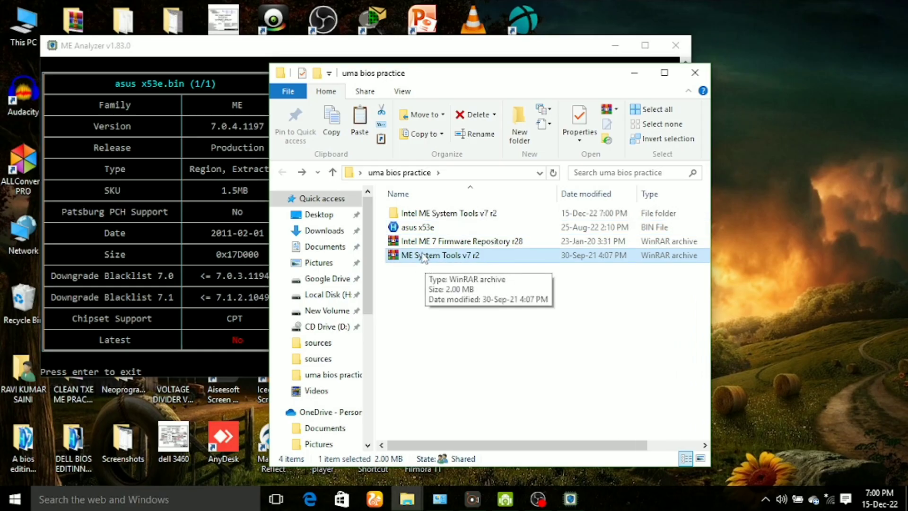
right_click(424, 242)
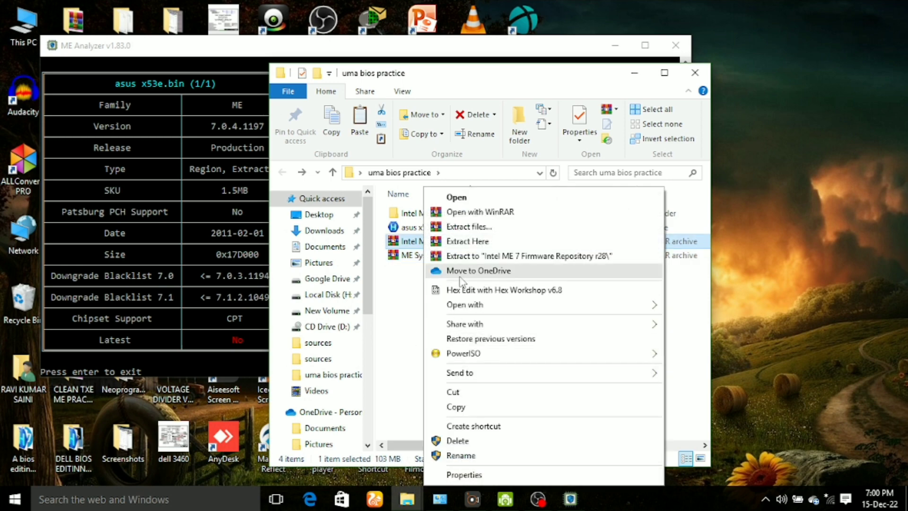
click(468, 241)
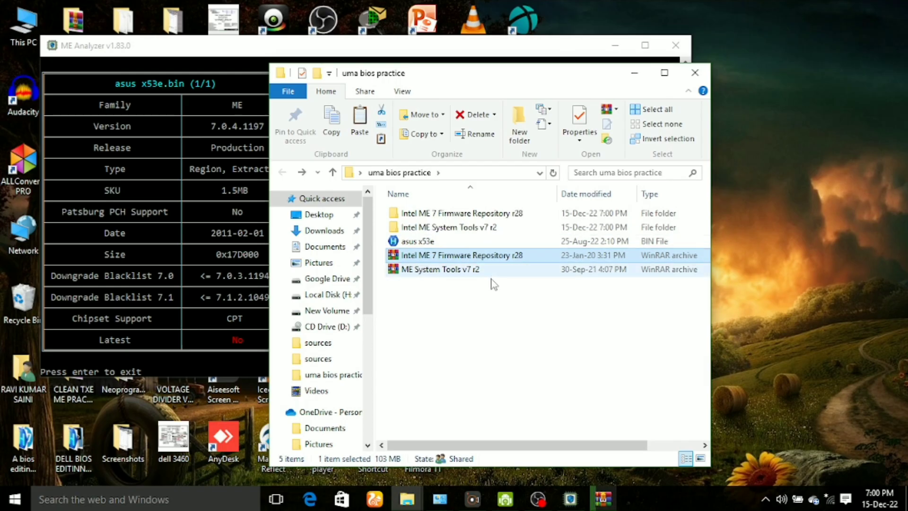
Step: Delete the Intel ME 7 Firmware Repository r28 and ME System Tools v7 r2 archives, keeping their extracted folders
ctrl+click(411, 269)
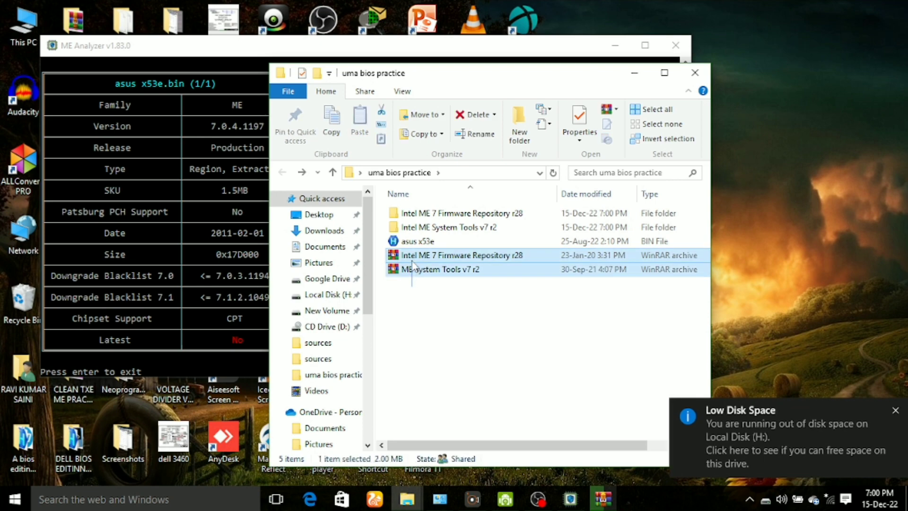
right_click(412, 260)
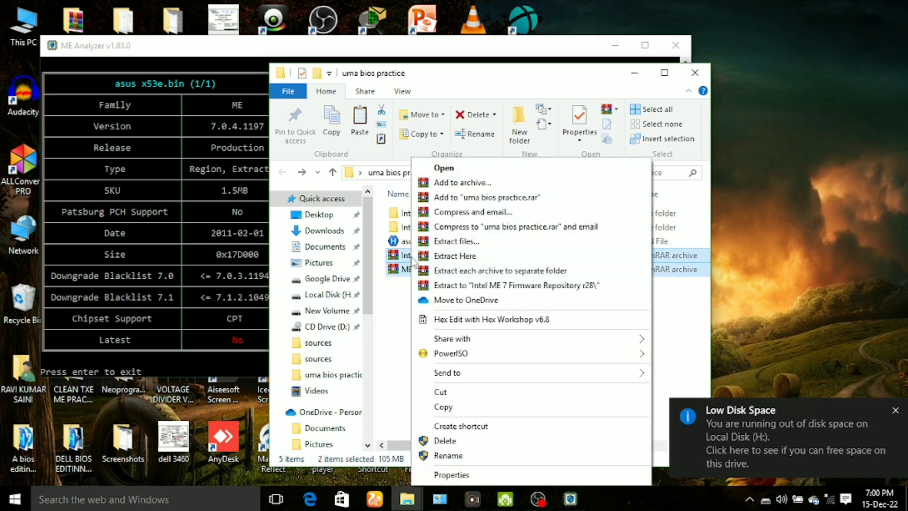
click(456, 443)
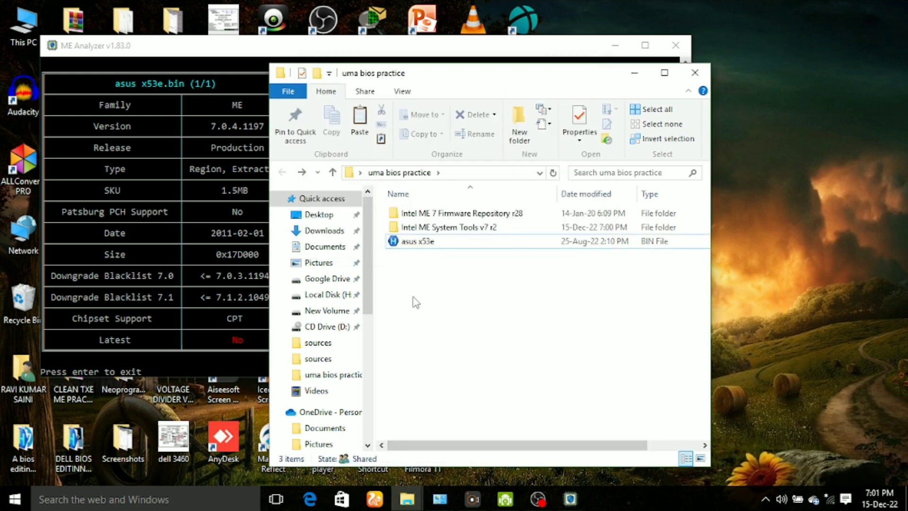
Step: Open the Flash Image Tool folder inside Intel ME System Tools v7 r2
double_click(434, 227)
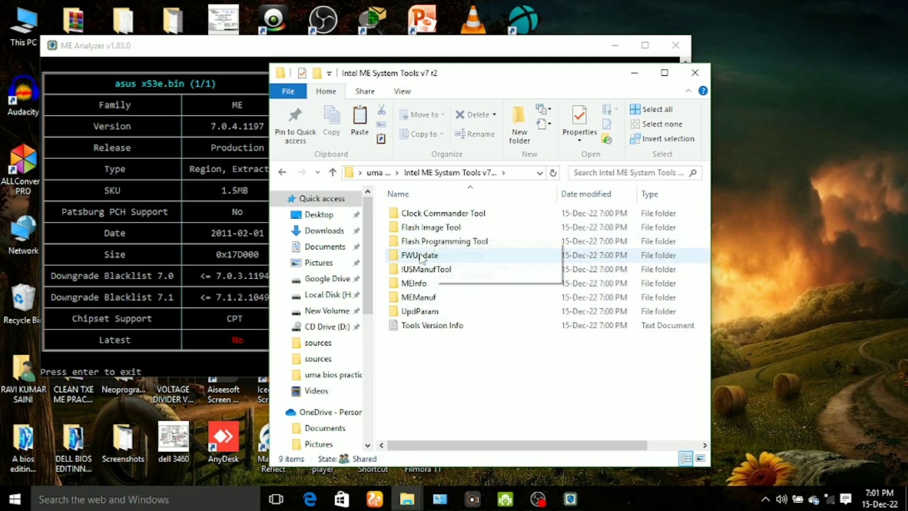
double_click(421, 229)
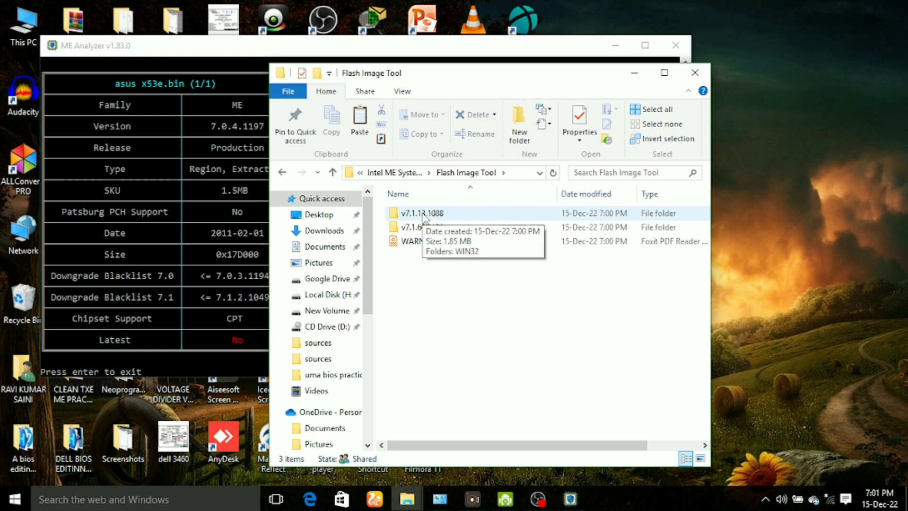
Step: Try to run fitc from the WIN32 folder of v7.1.13.1088 and return to the Flash Image Tool folder
double_click(423, 215)
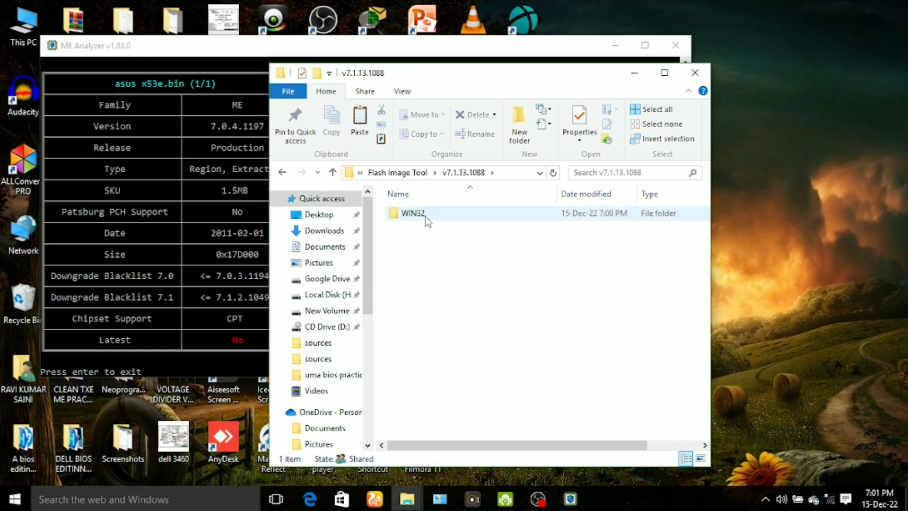
double_click(425, 216)
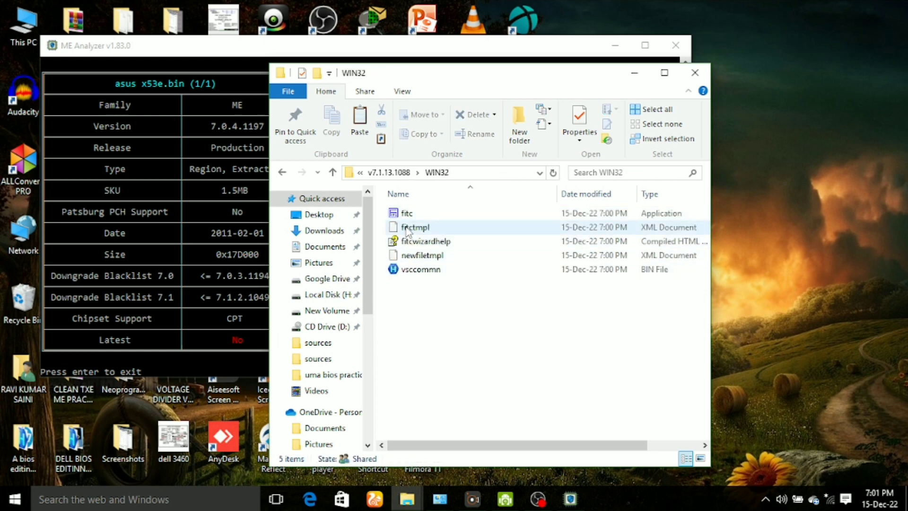
double_click(406, 217)
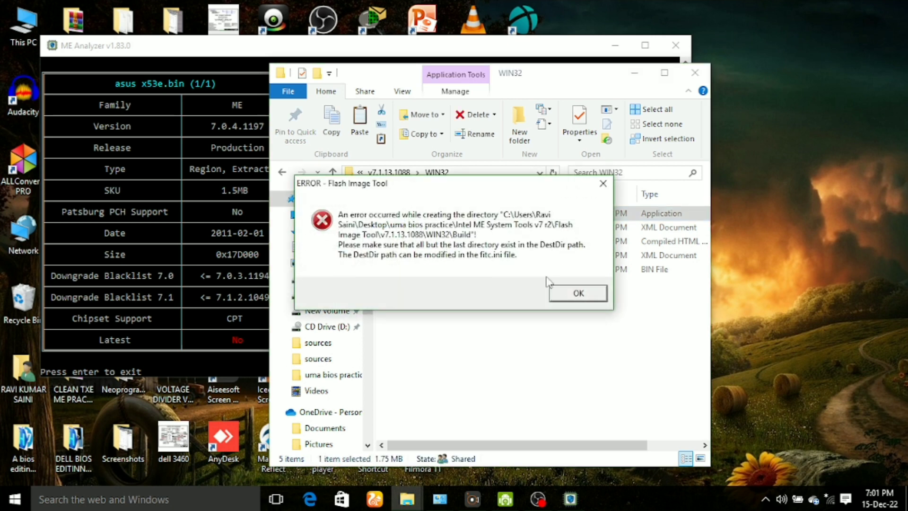
click(571, 292)
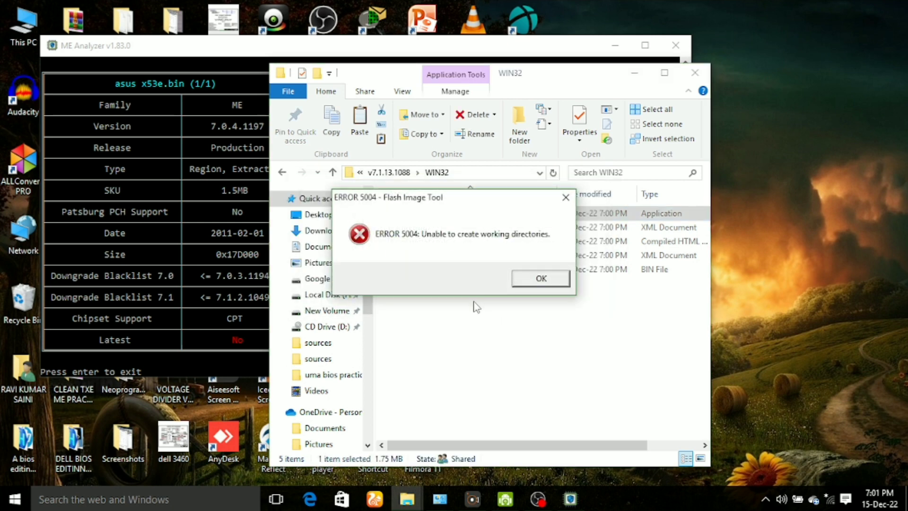
click(539, 279)
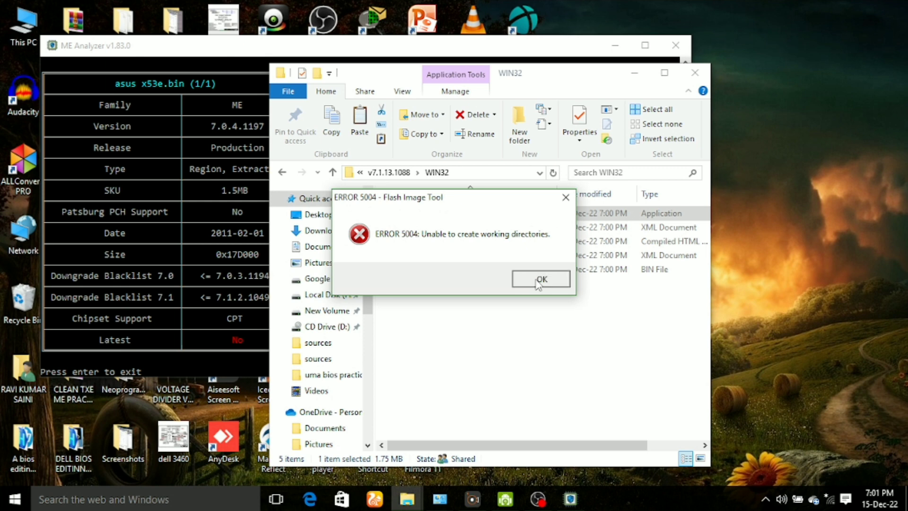
click(282, 172)
click(283, 173)
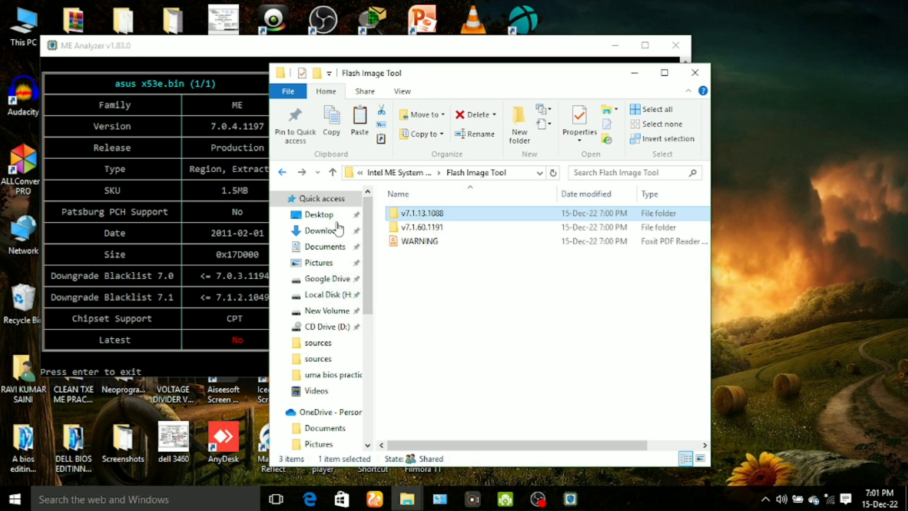
Step: Open the WIN32 folder of v7.1.60.1191 and run fitc as administrator
click(435, 227)
click(436, 229)
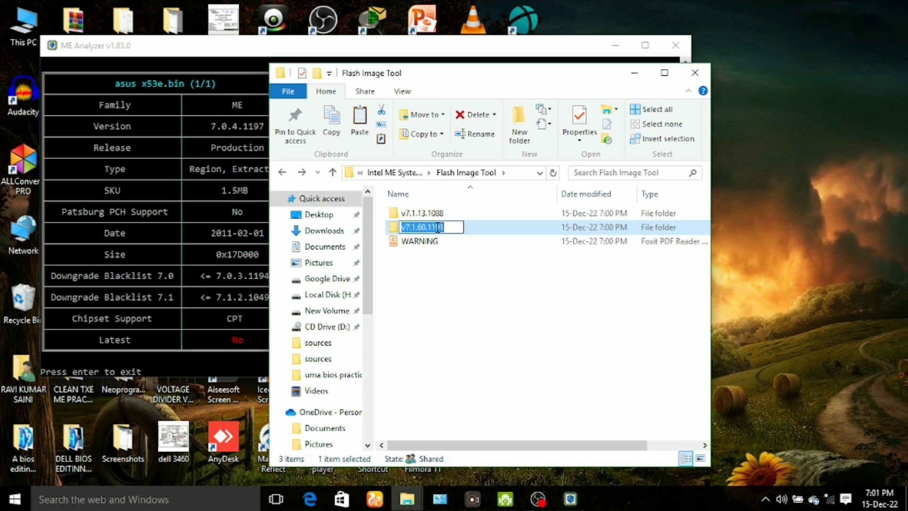
click(489, 229)
double_click(483, 231)
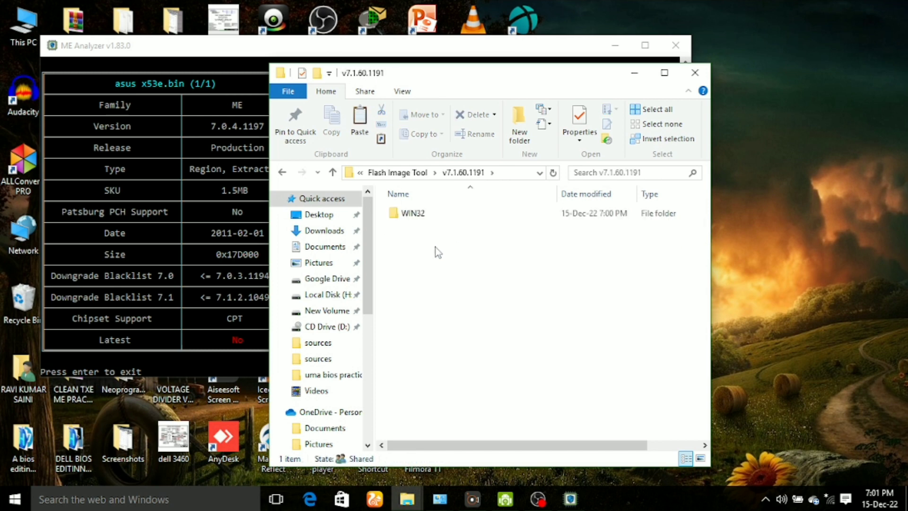
double_click(415, 213)
click(408, 214)
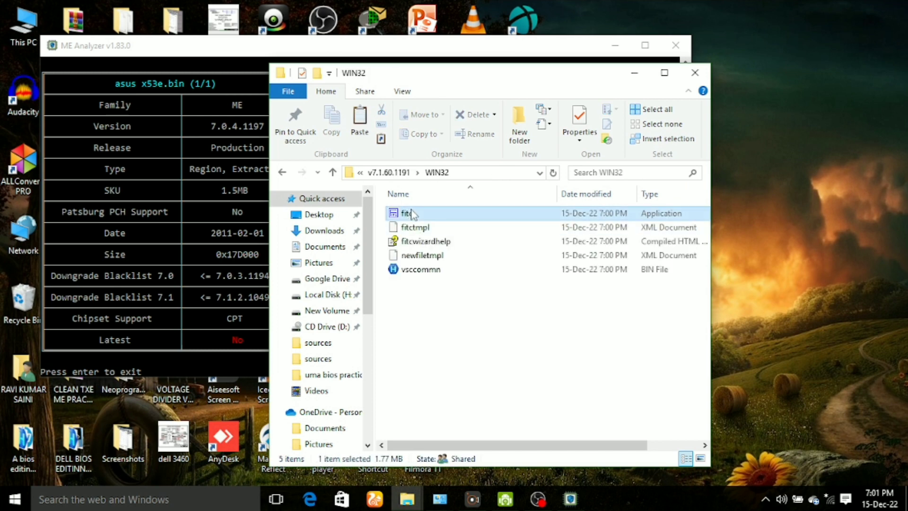
right_click(413, 215)
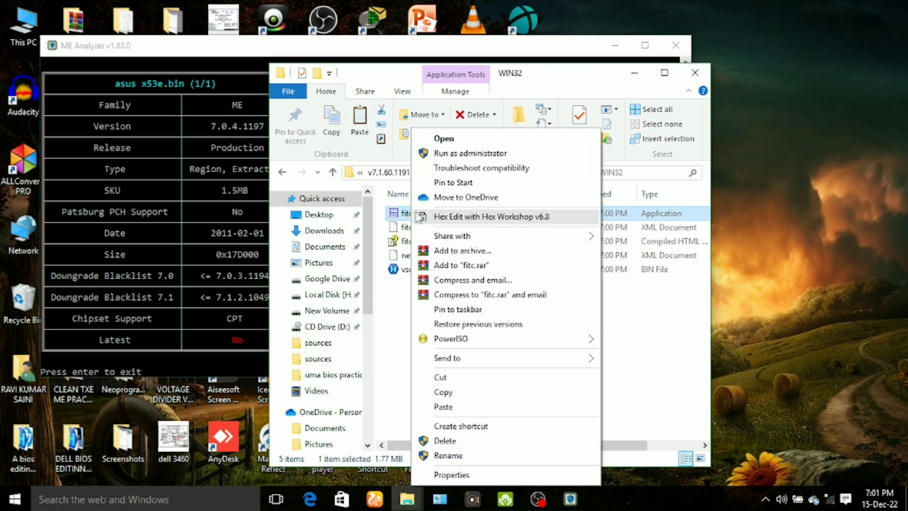
click(448, 156)
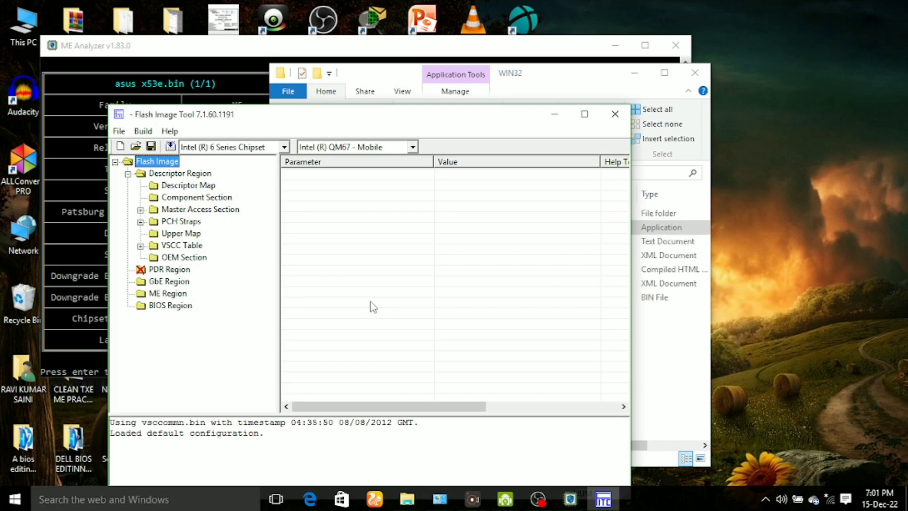
Step: Load the asus x53e BIOS file from uma bios practice by showing all files, decomposing it for the Intel (R) 6 Series Chipset platform
click(119, 132)
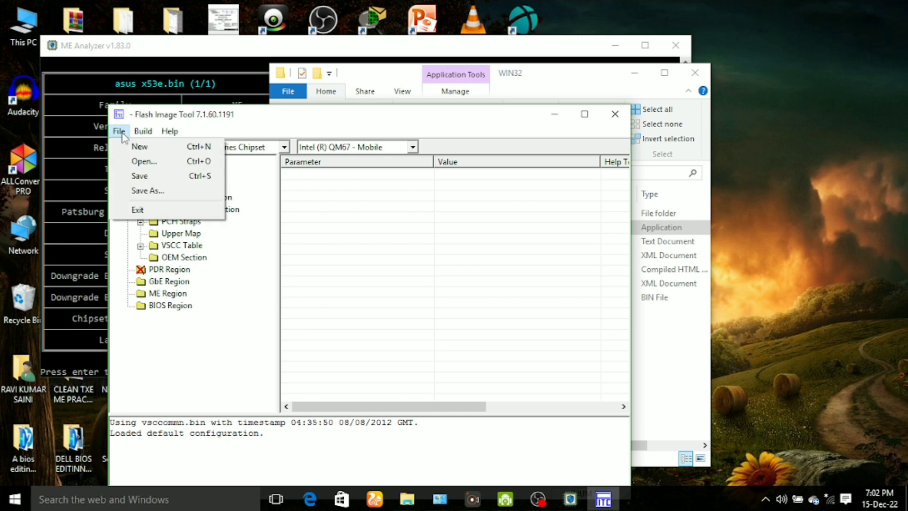
click(143, 163)
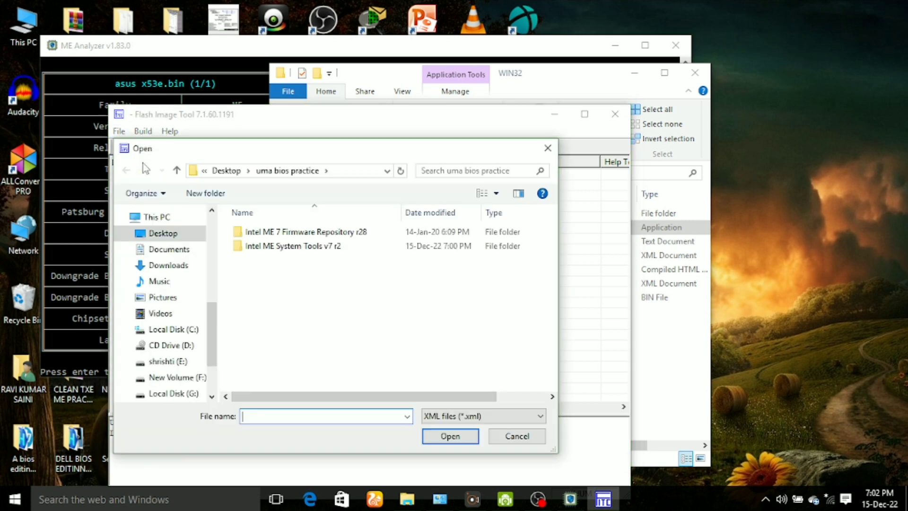
click(521, 418)
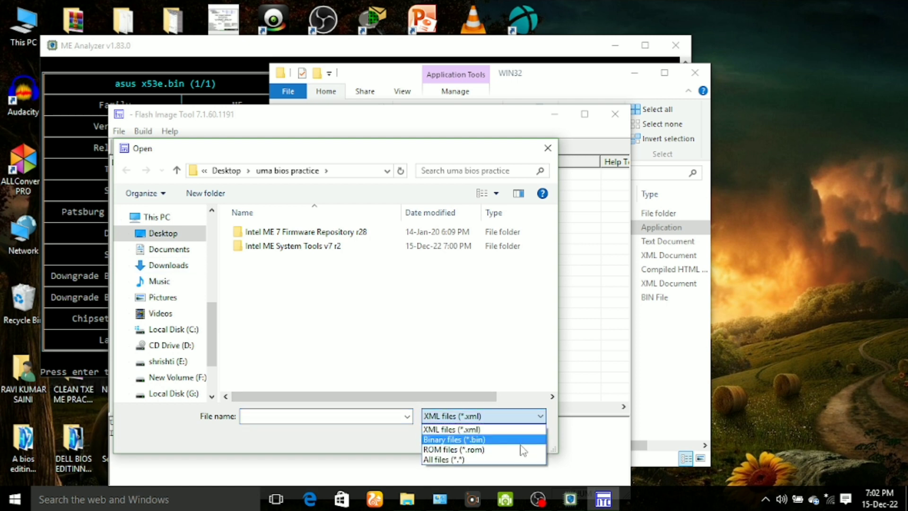
click(519, 461)
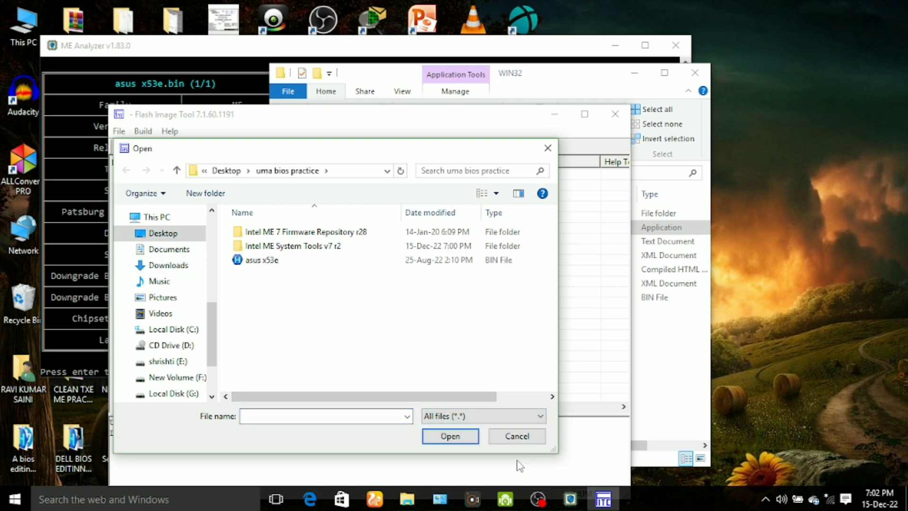
click(259, 261)
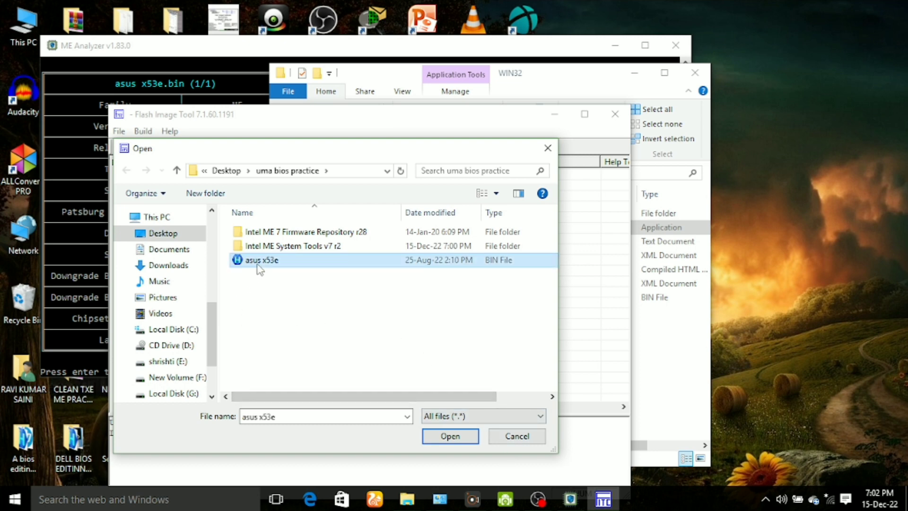
click(455, 437)
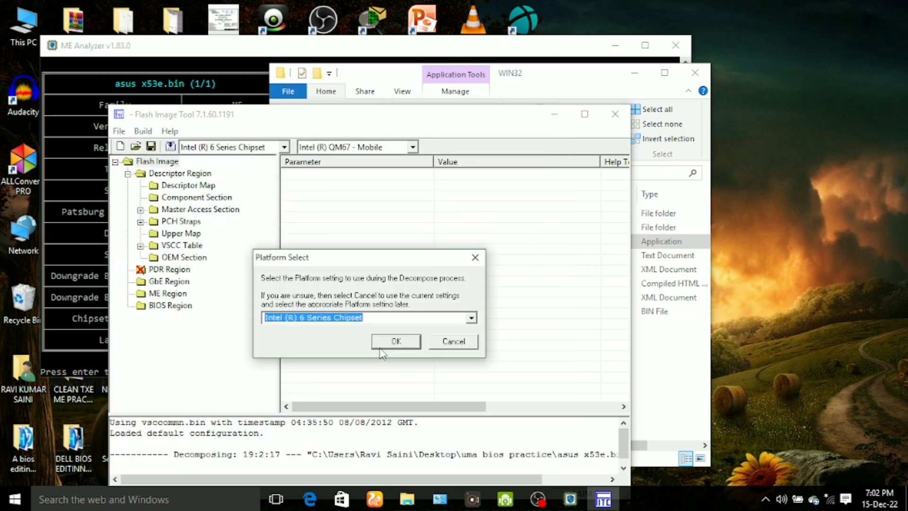
click(389, 343)
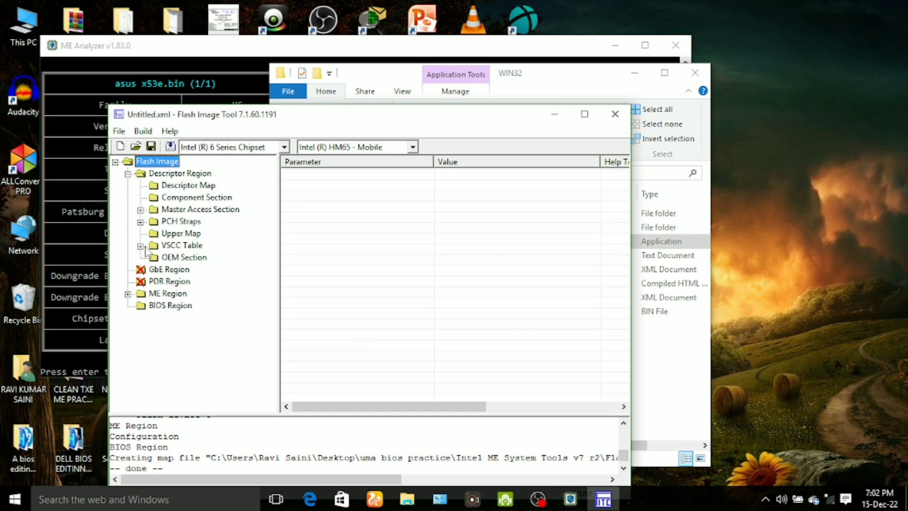
Step: Reload the asus x53e BIOS file without saving Untitled.xml, keeping the Intel (R) 6 Series Chipset platform
click(119, 132)
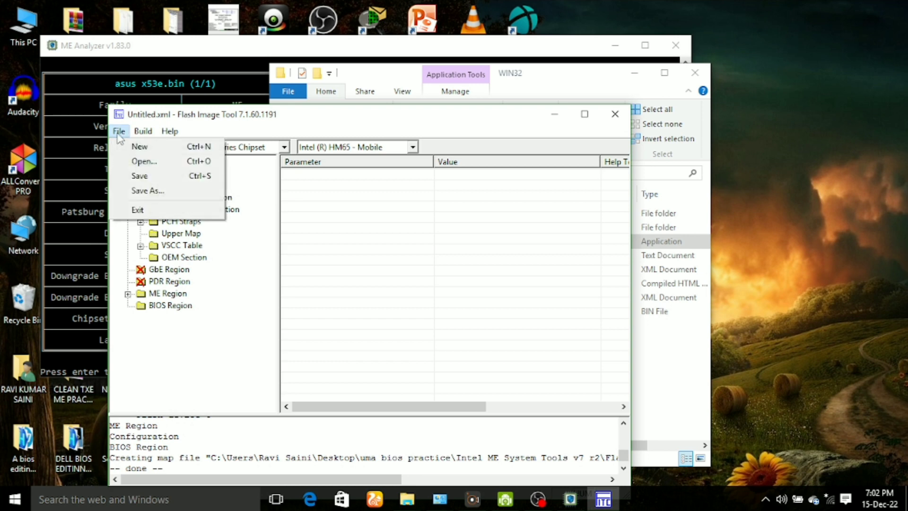
click(143, 161)
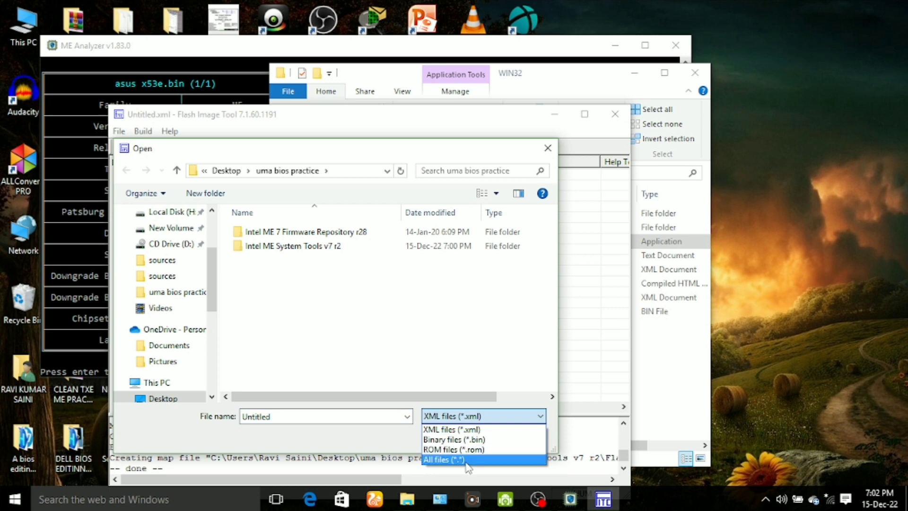
click(443, 459)
click(259, 261)
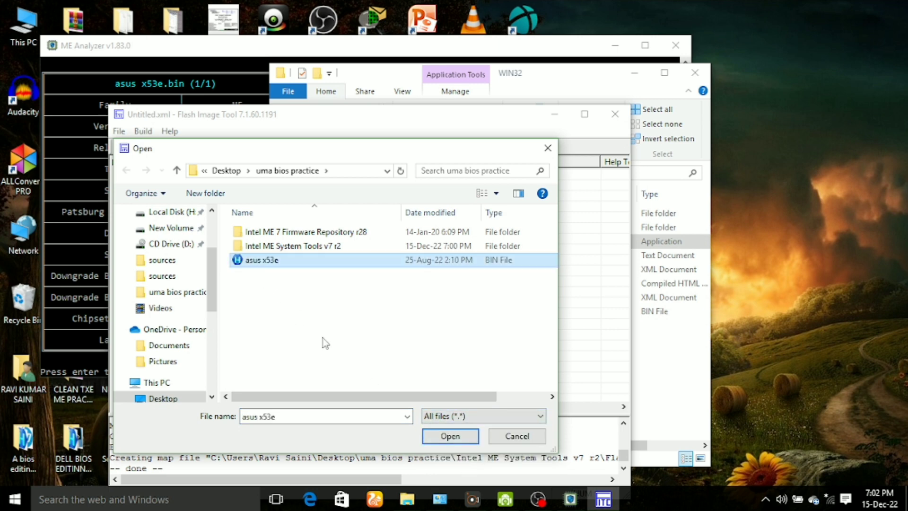
click(439, 441)
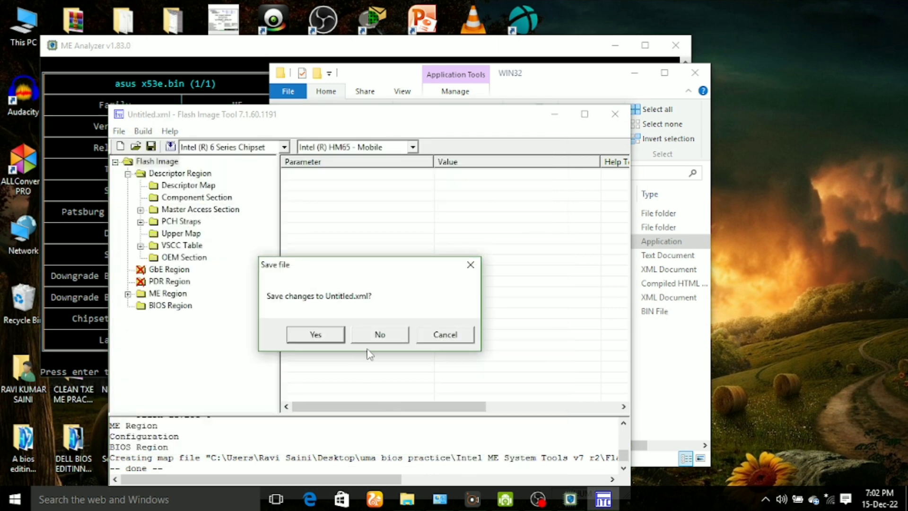
click(378, 336)
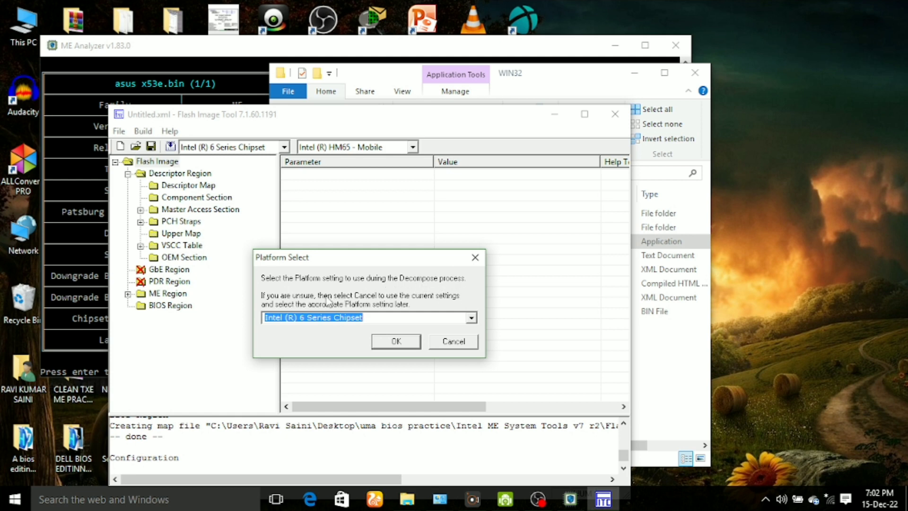
click(407, 341)
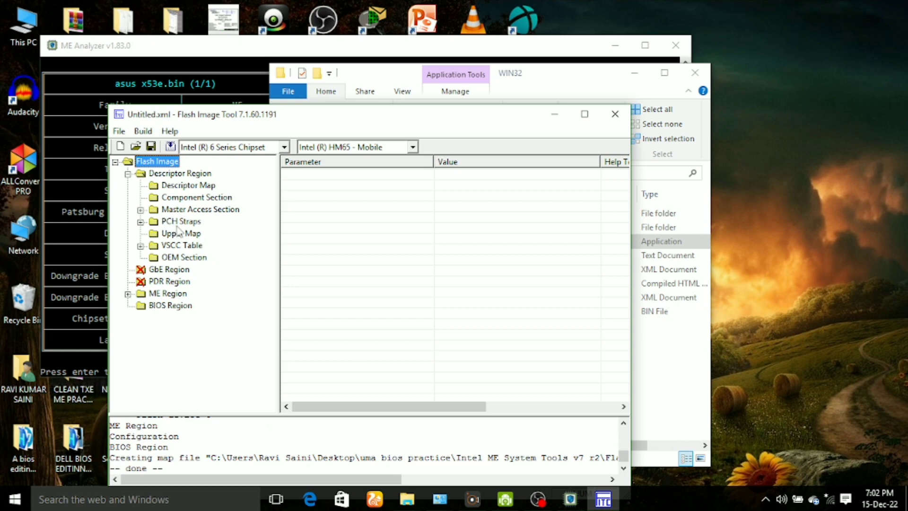
Step: Select the ME Region, open the build settings and choose the Documents folder as the output image's location
click(161, 296)
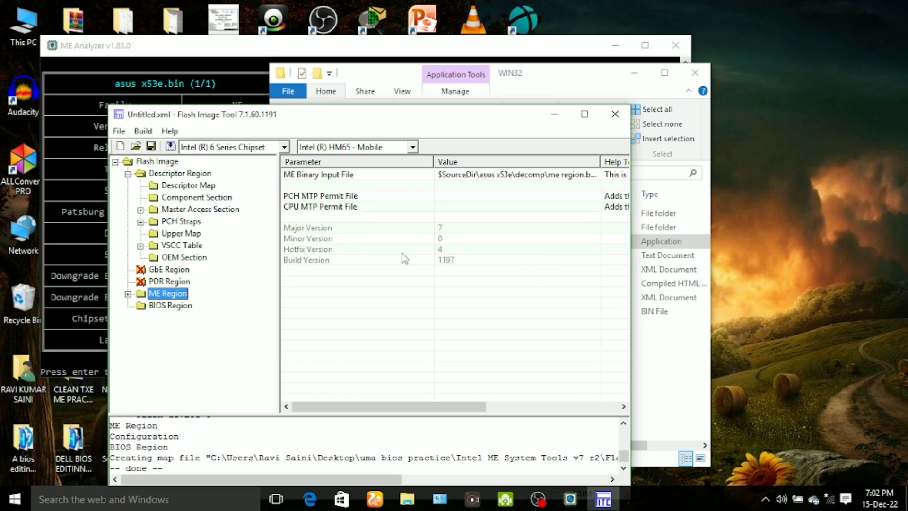
click(143, 132)
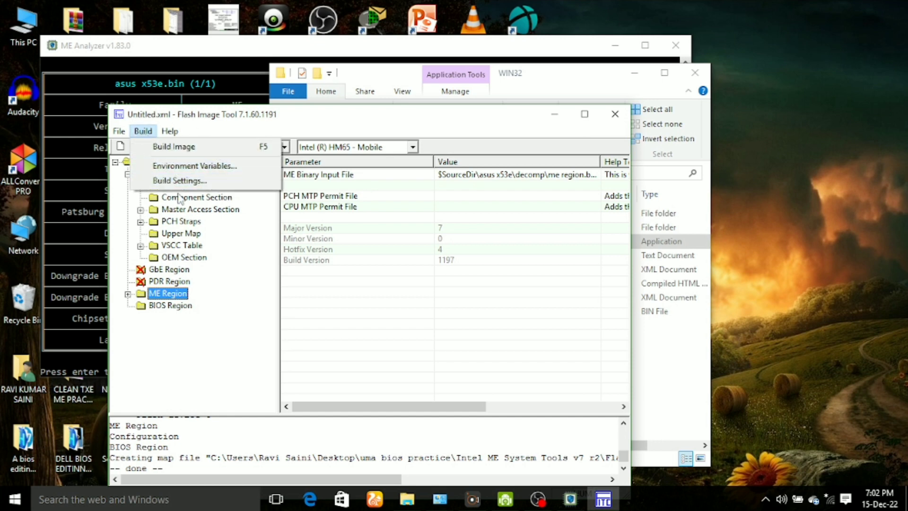
click(179, 182)
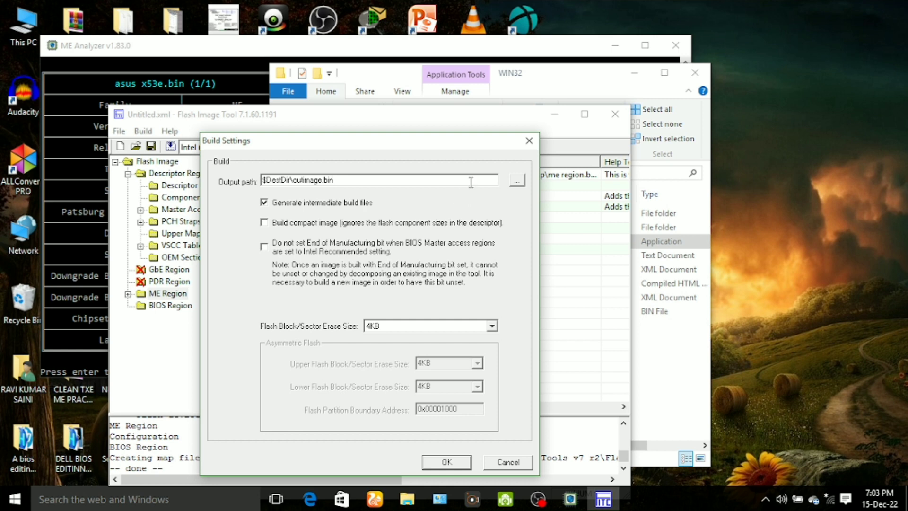
click(516, 180)
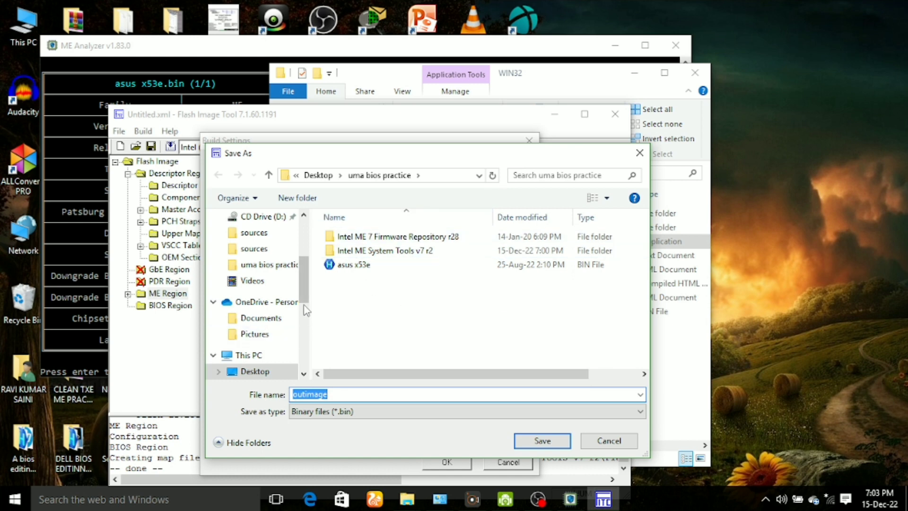
scroll(305, 293, down, 1)
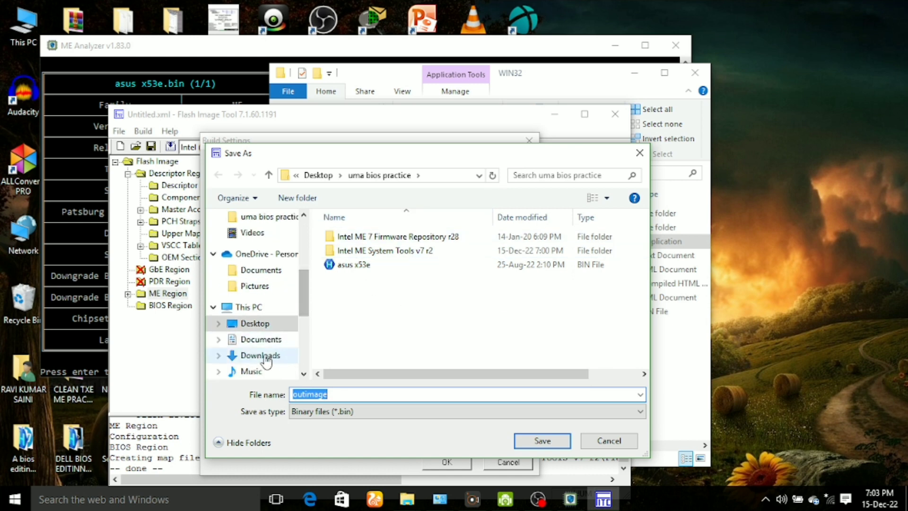
click(261, 340)
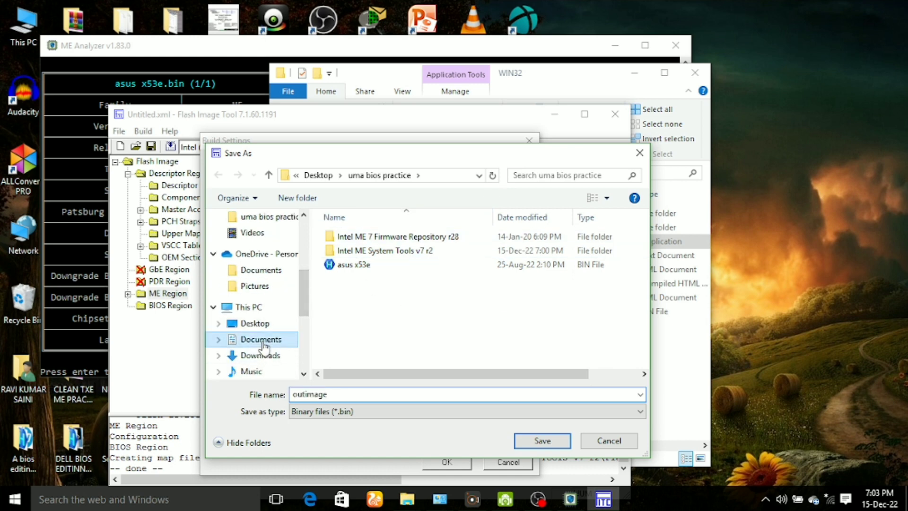
Step: Name the output image clean me asusx53e.bin, turn off generating intermediate build files and accept the build settings
double_click(338, 394)
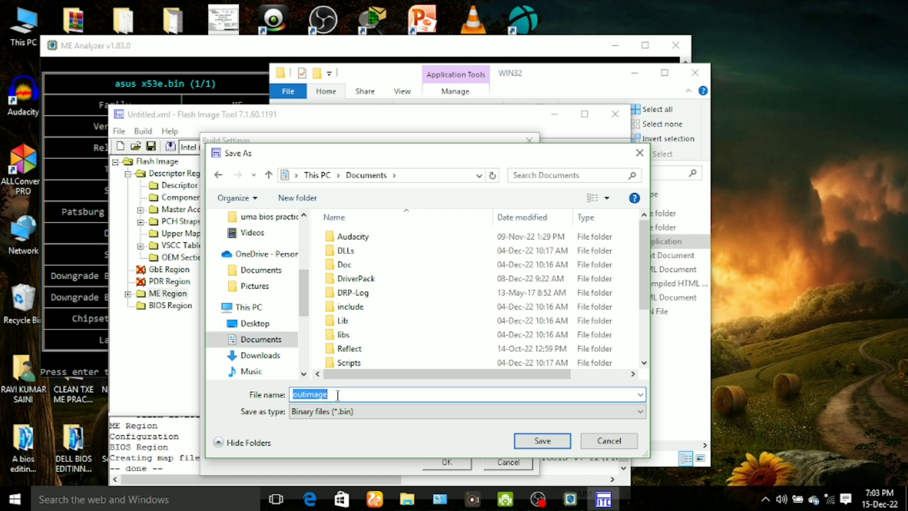
key(BackSpace)
text(cl)
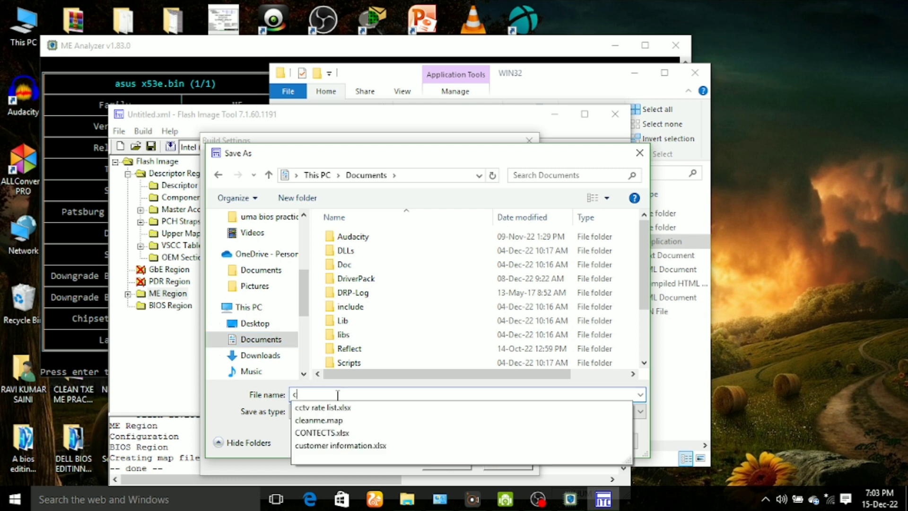
key(BackSpace)
key(BackSpace)
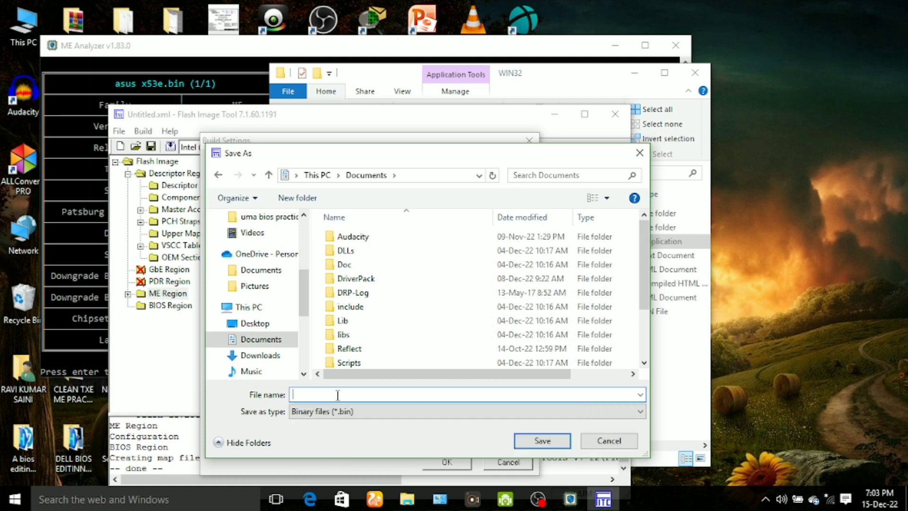
text(cle)
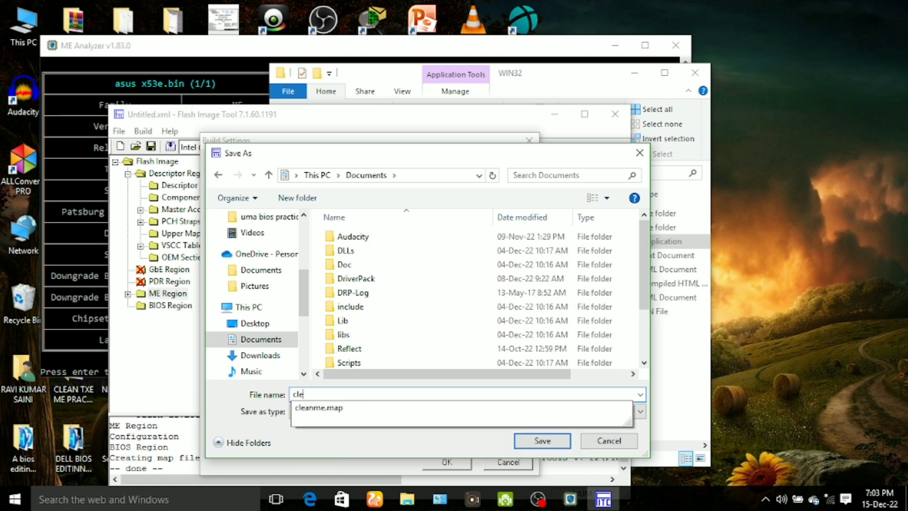
text(an me asusx53e.bin)
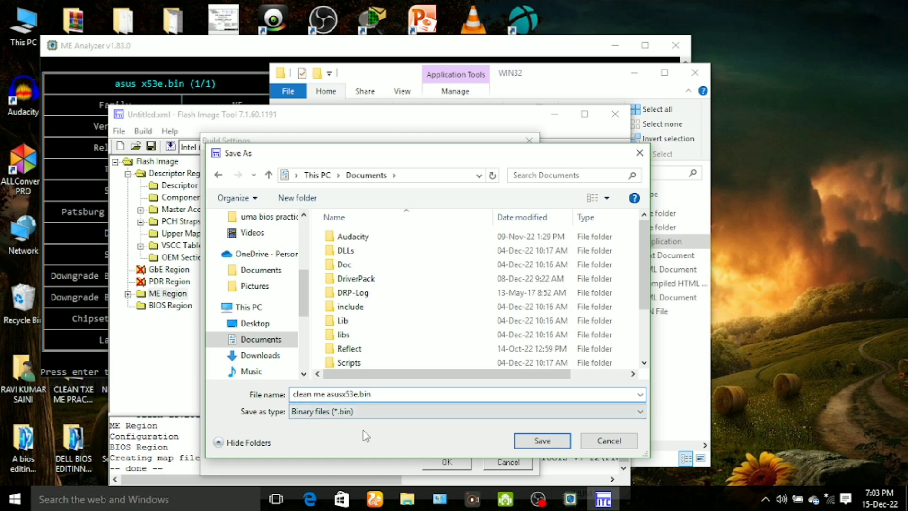
click(537, 444)
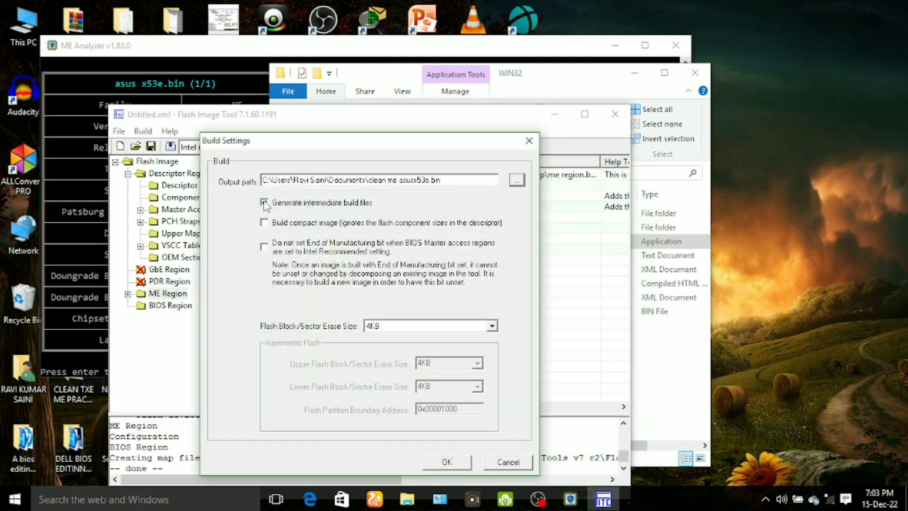
click(264, 203)
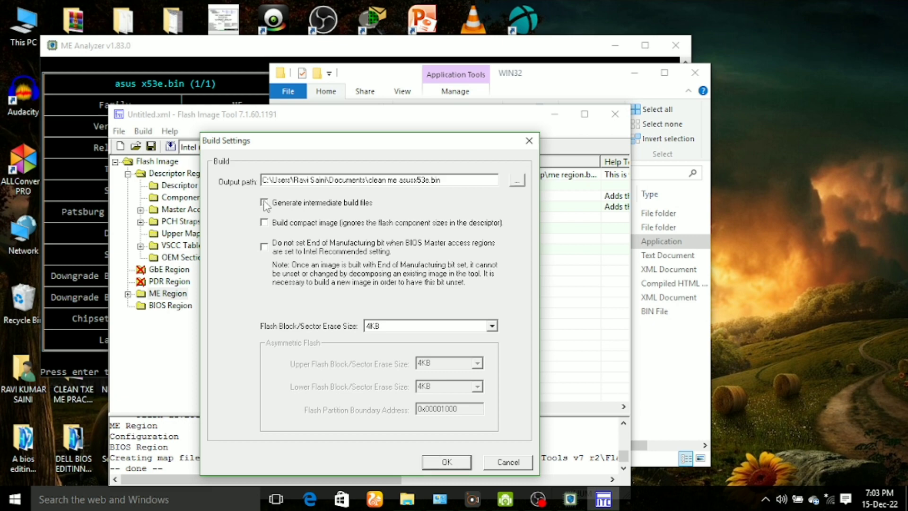
click(446, 462)
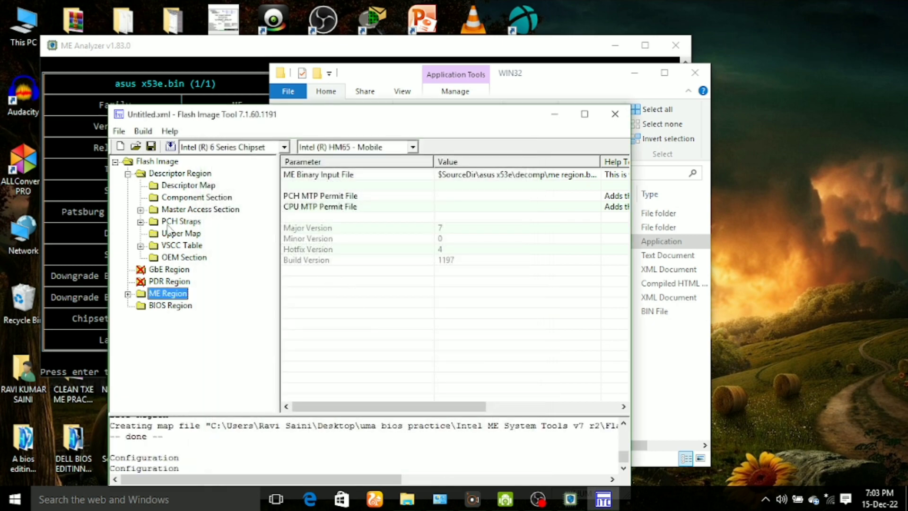
Step: Start replacing the ME Binary Input File, accepting the parameter reset, and browse to the Intel ME 7 Firmware Repository r28 files in uma bios practice
click(492, 177)
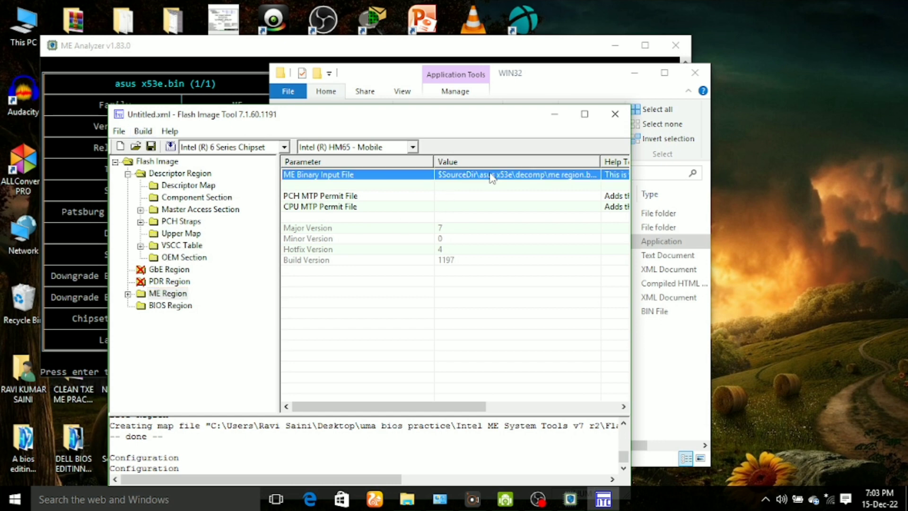
double_click(535, 175)
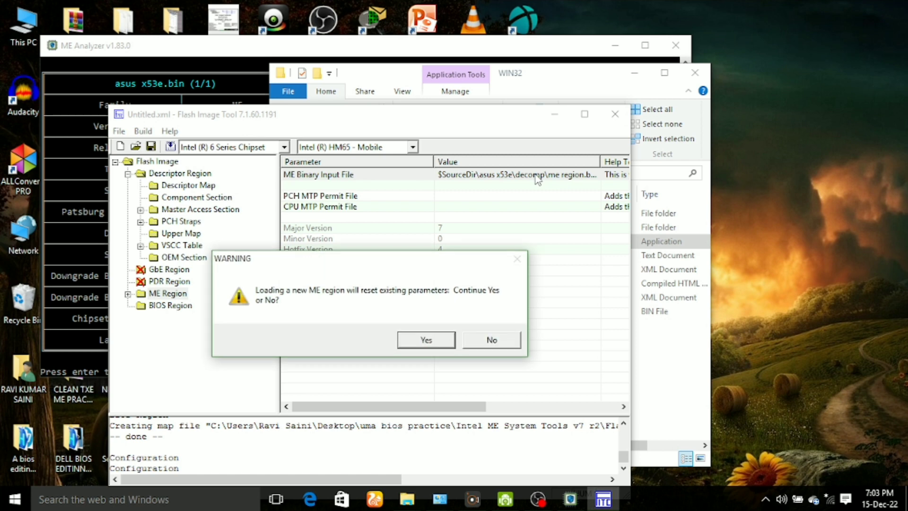
click(438, 344)
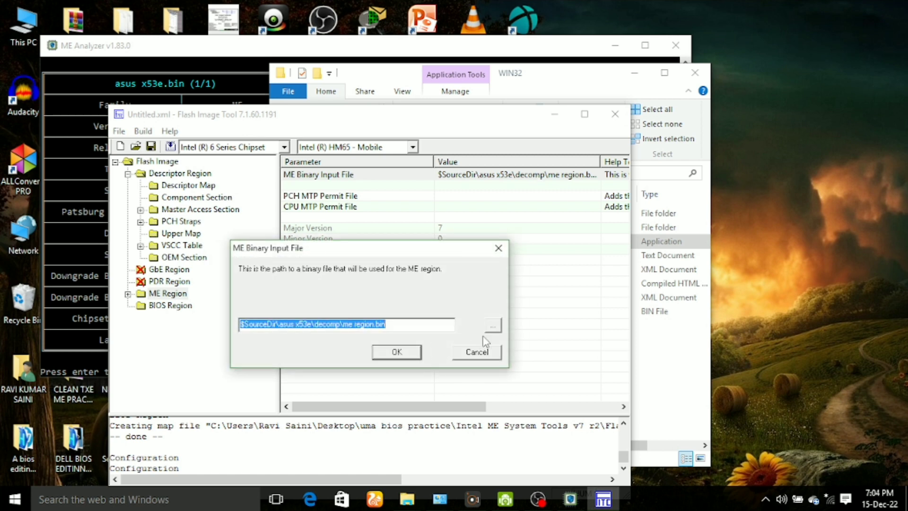
click(492, 326)
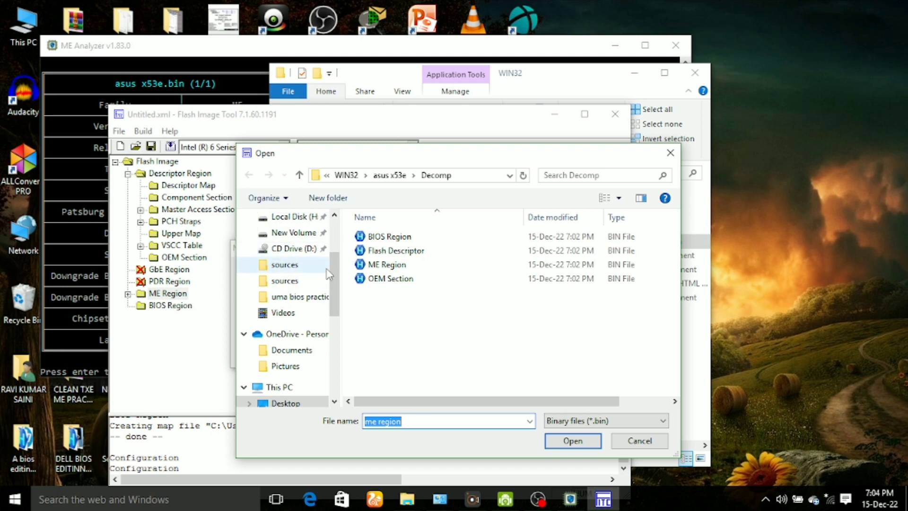
click(299, 175)
click(300, 175)
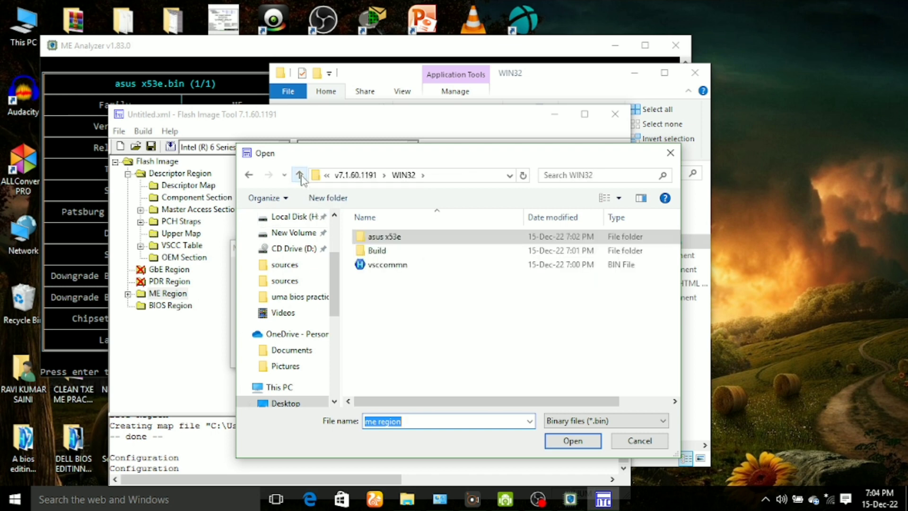
click(300, 175)
click(300, 175)
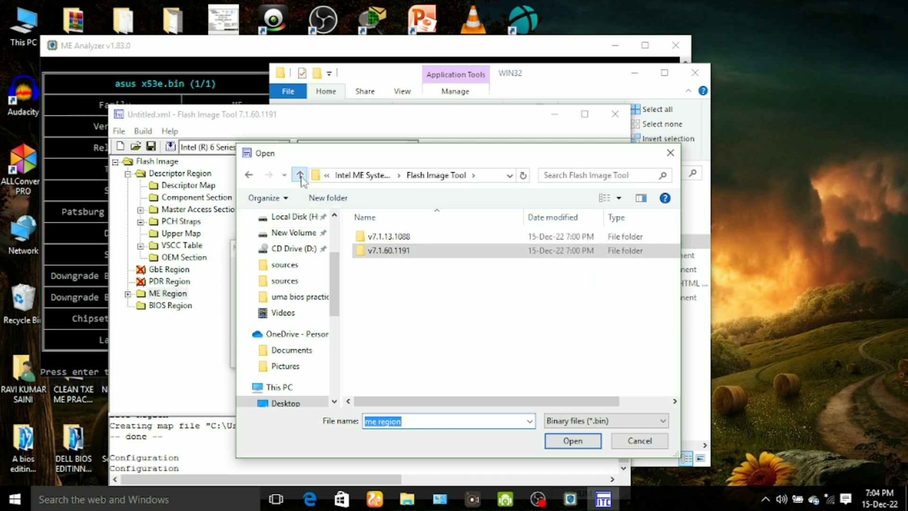
click(299, 175)
click(299, 175)
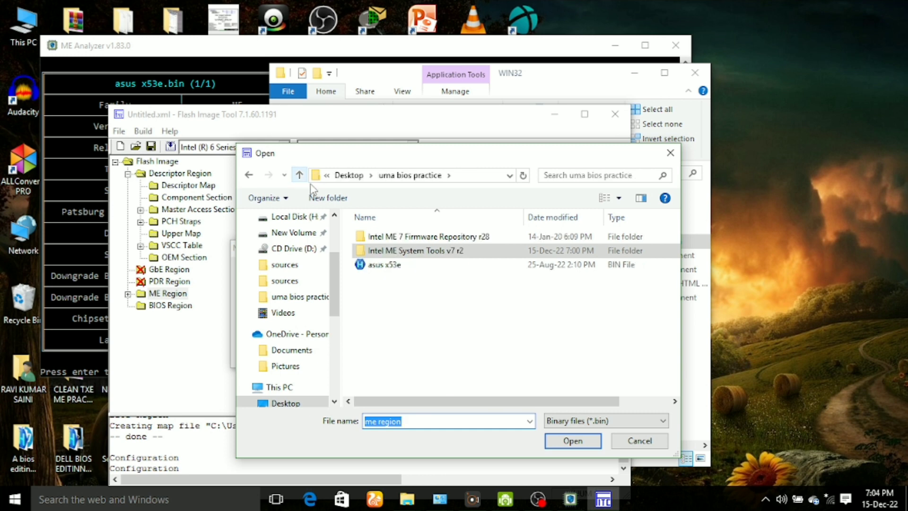
double_click(426, 237)
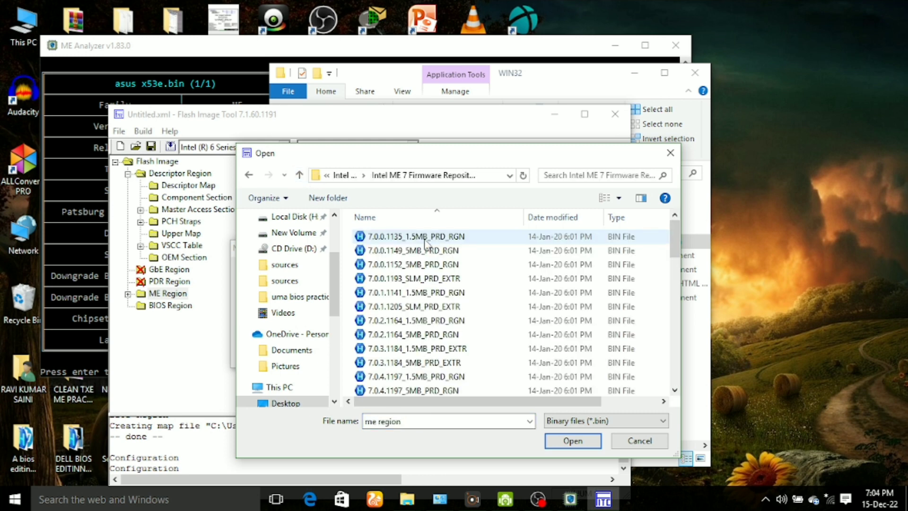
Step: Compare the version, SKU and downgrade blacklist of asus x53e.bin in ME Analyzer with the available ME 7 repository files
drag(415, 153, 536, 115)
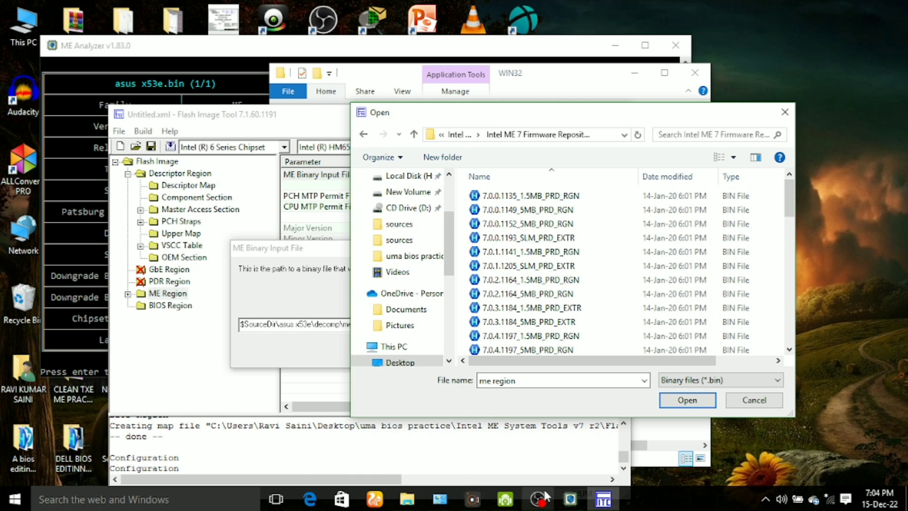
click(573, 502)
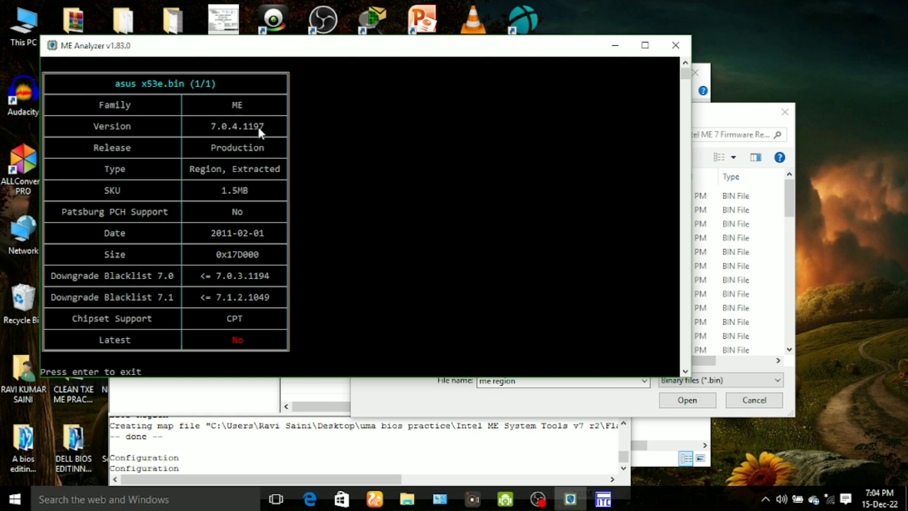
click(722, 118)
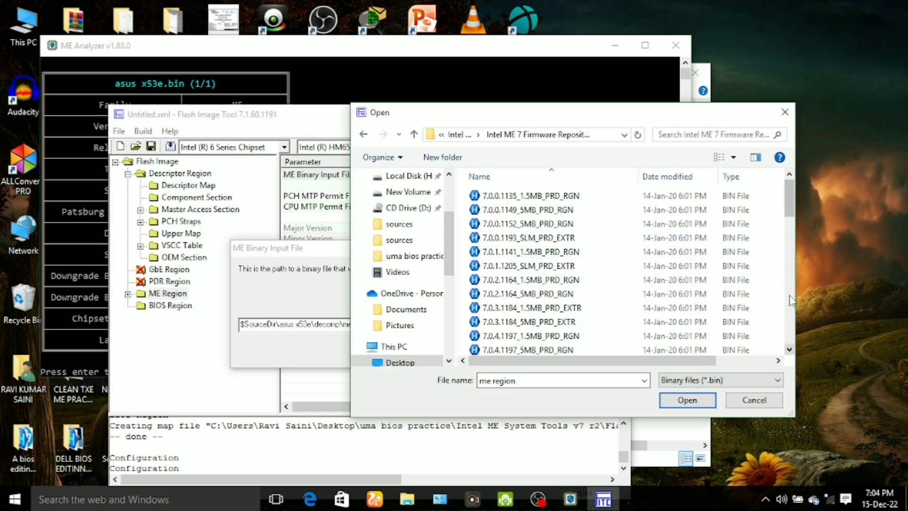
drag(788, 197, 790, 217)
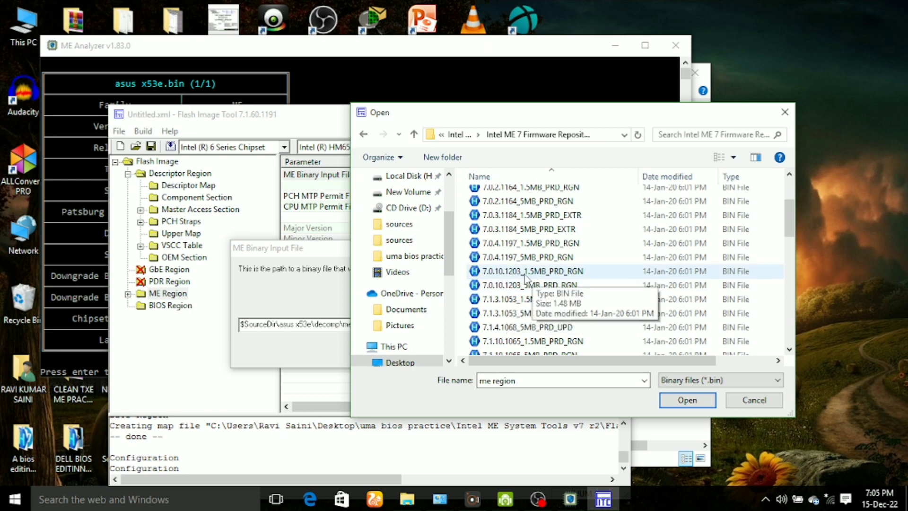
click(570, 501)
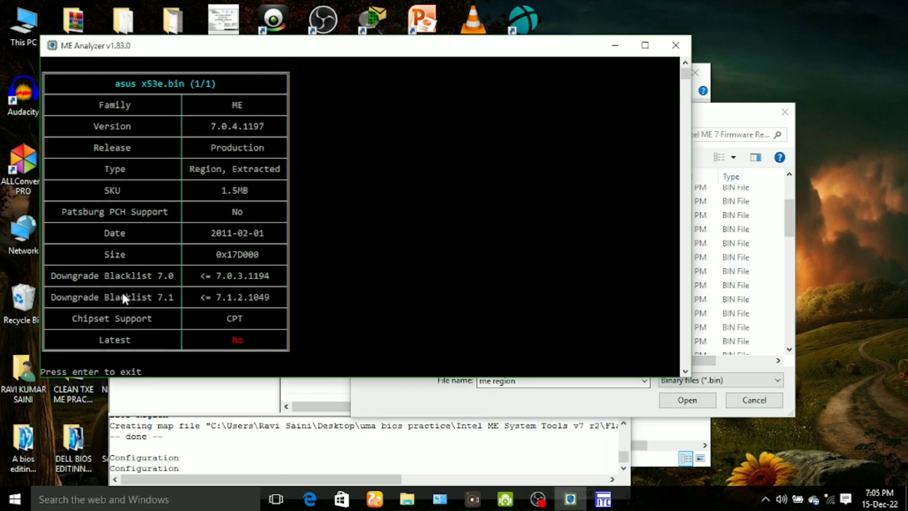
scroll(117, 298, up, 1)
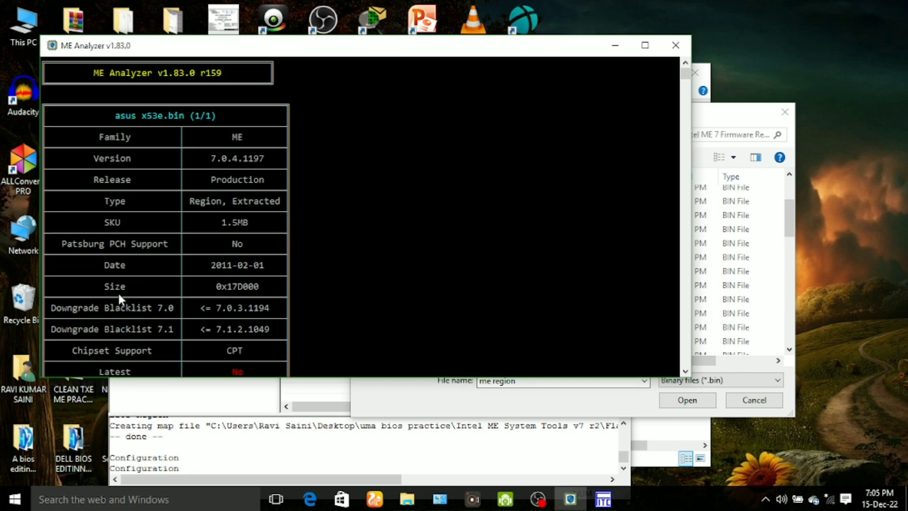
scroll(118, 291, down, 1)
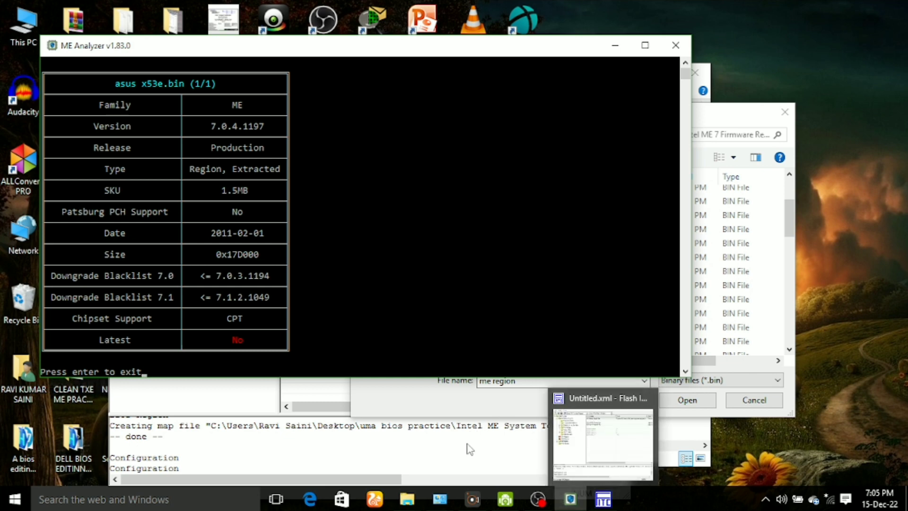
click(726, 117)
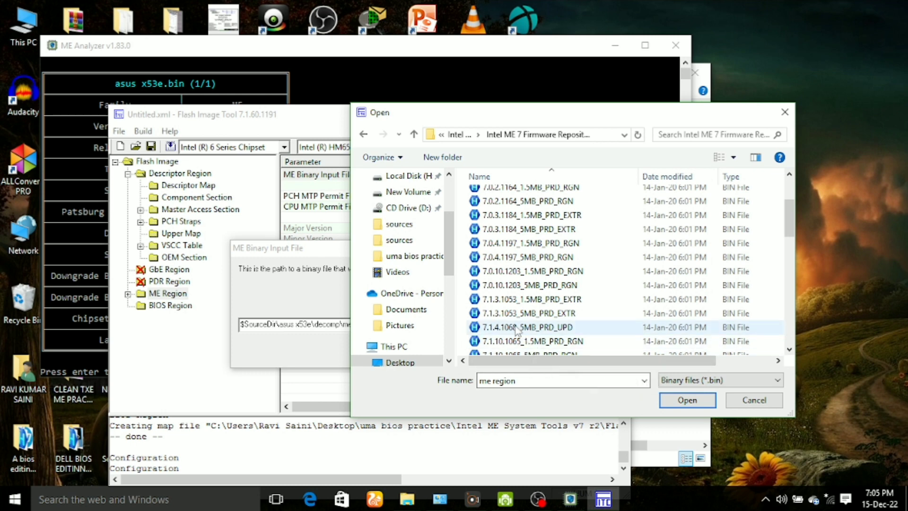
Step: Set 7.0.10.1203_1.5MB_PRD_RGN as the ME region's binary input file and confirm it
click(510, 276)
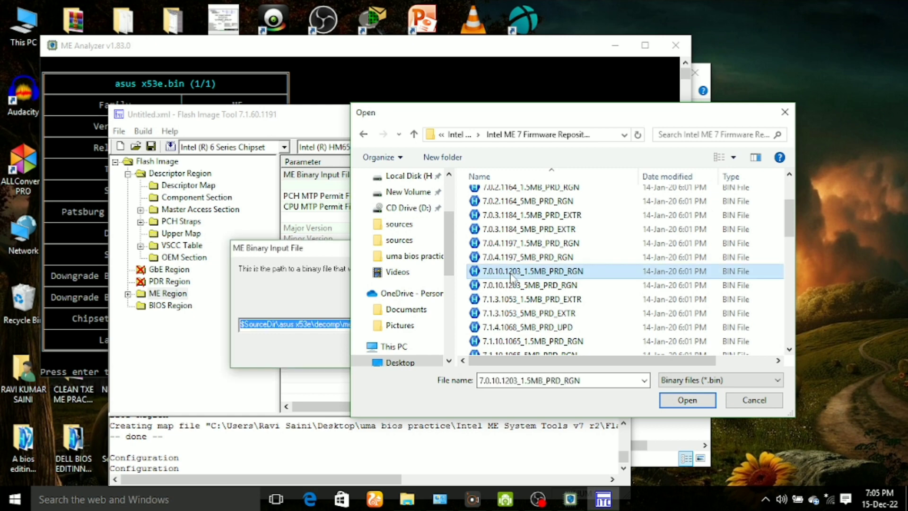
double_click(510, 276)
click(397, 352)
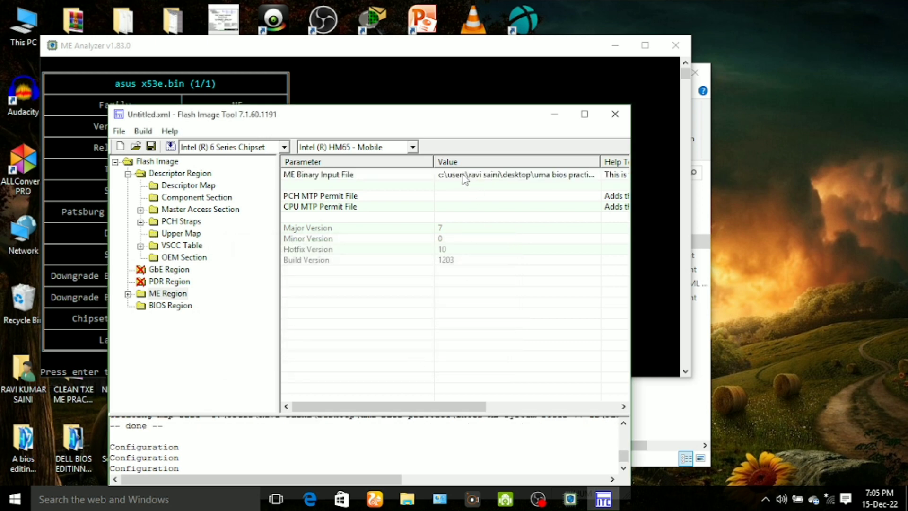
Step: Build the image with the new ME region and maximize the Flash Image Tool window to read the build log
click(144, 132)
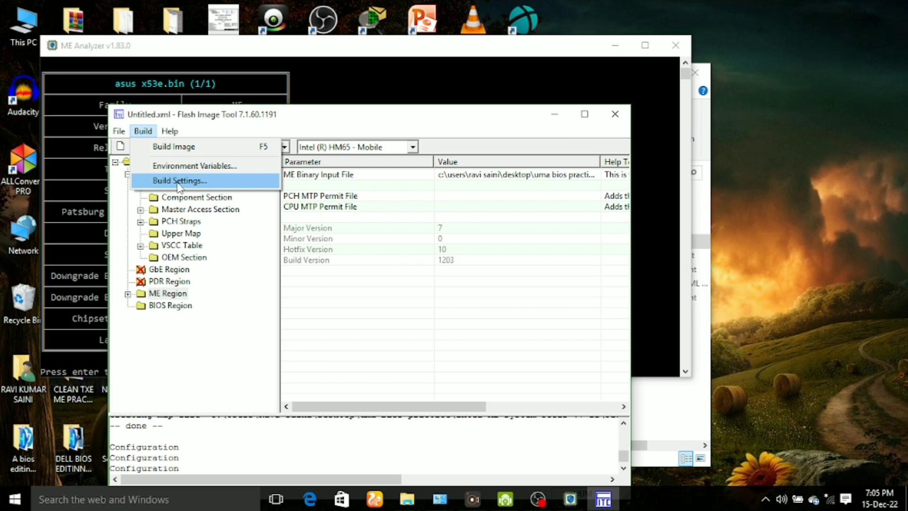
click(175, 147)
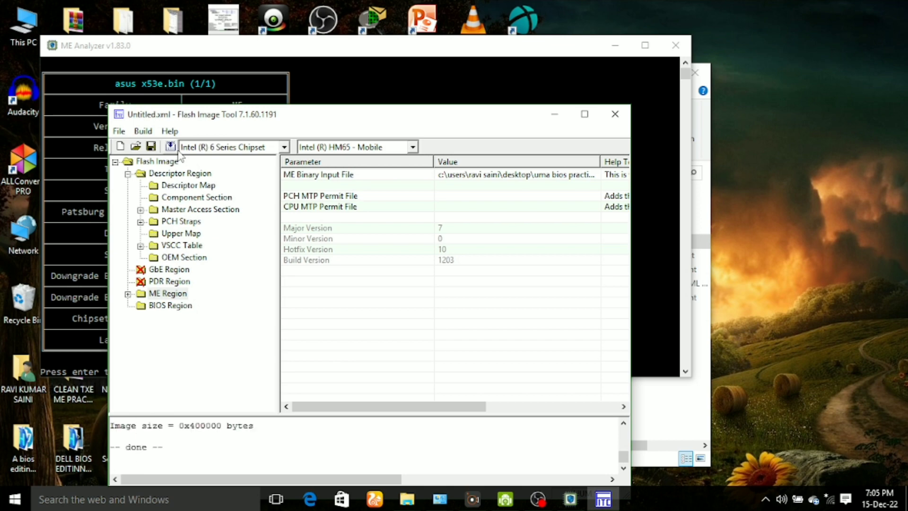
click(585, 114)
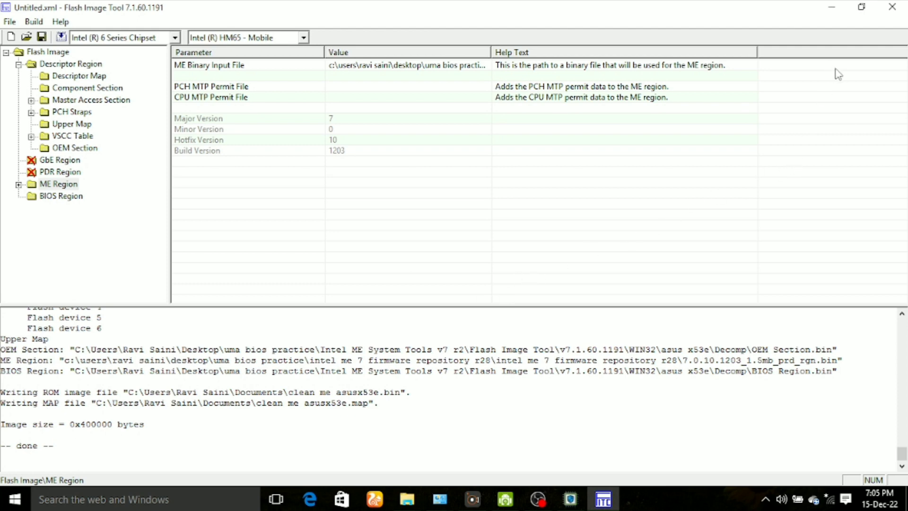
Step: Minimize Flash Image Tool, narrow the ME Analyzer window with the asus x53e.bin report to its table and move it over the WIN32 folder
click(832, 9)
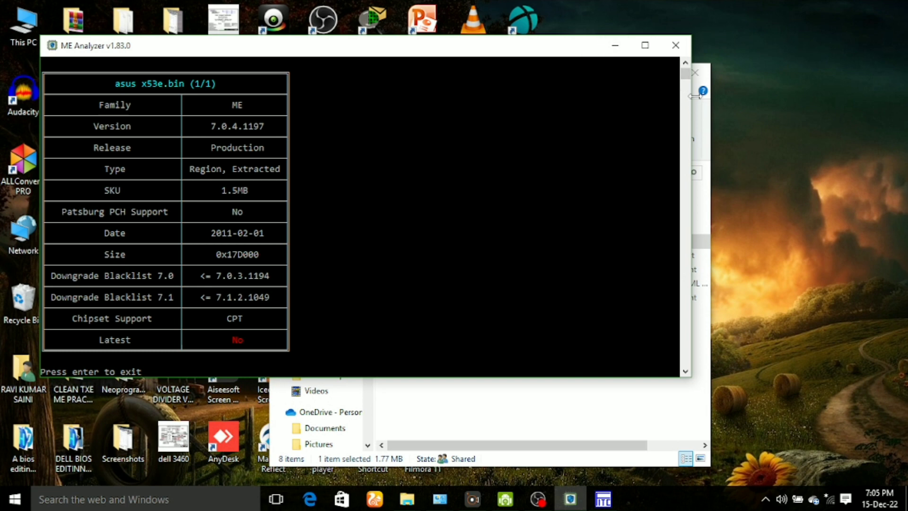
drag(691, 102, 327, 102)
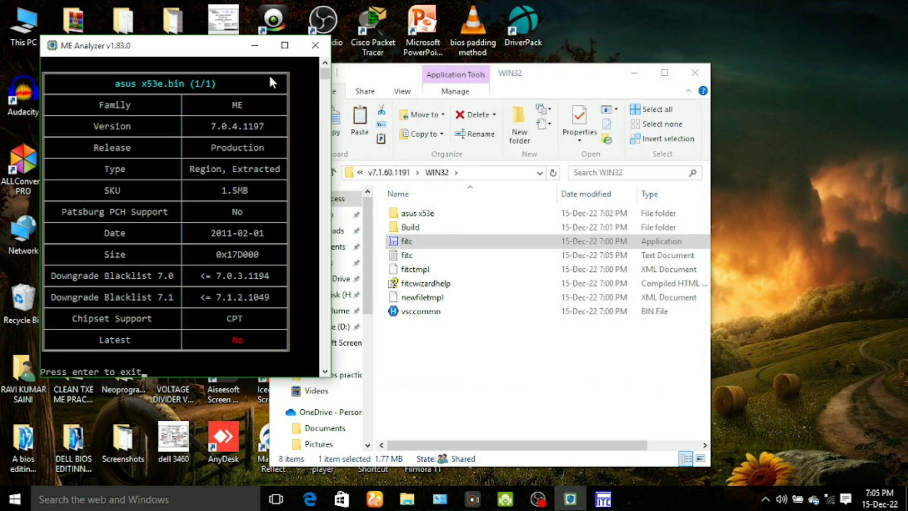
drag(203, 51, 423, 162)
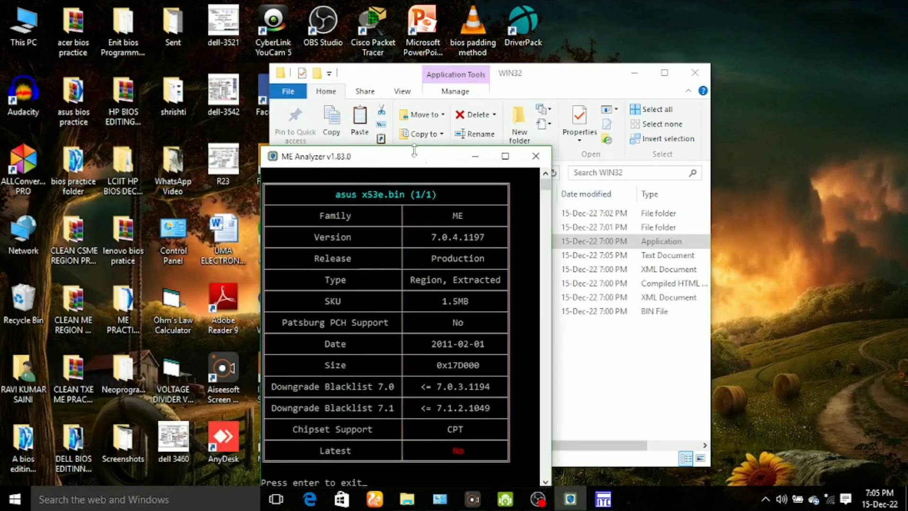
Step: Cut the built BIN file clean me asusx53e from the Documents folder and close that folder window
click(16, 26)
double_click(17, 26)
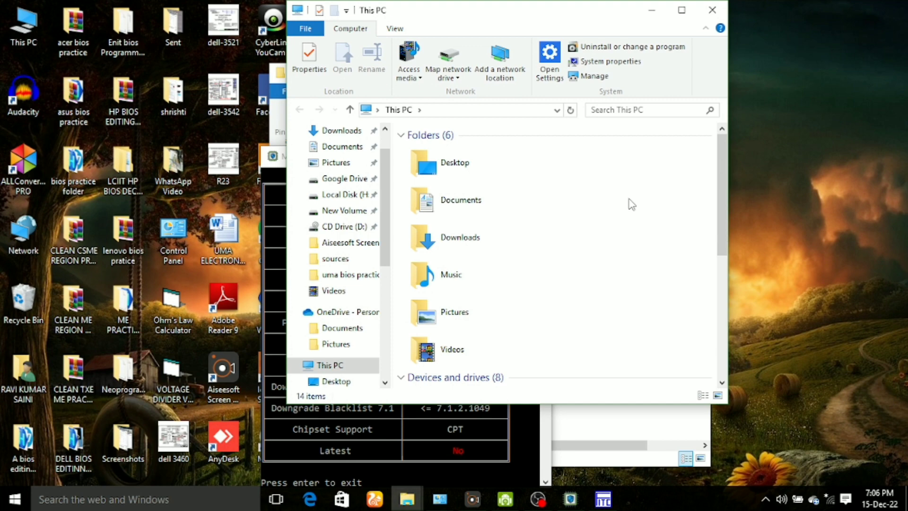
double_click(462, 216)
scroll(576, 262, down, 2)
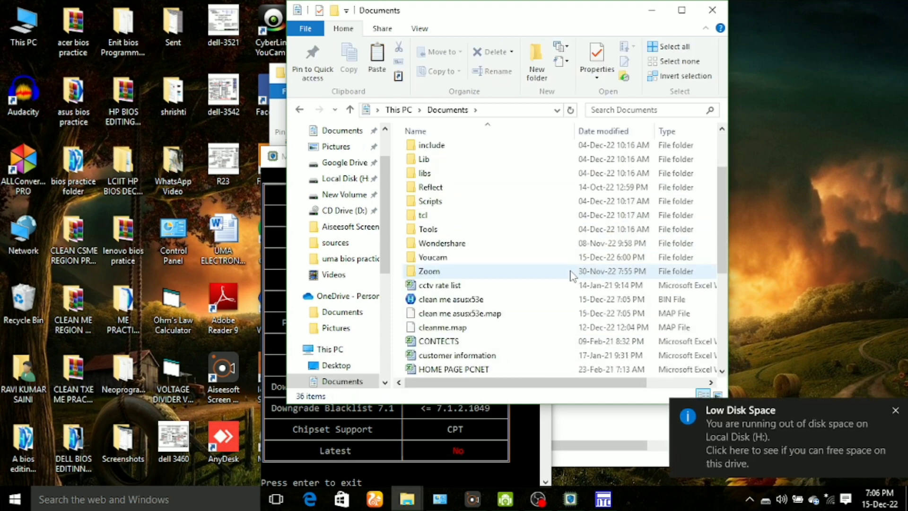
click(449, 305)
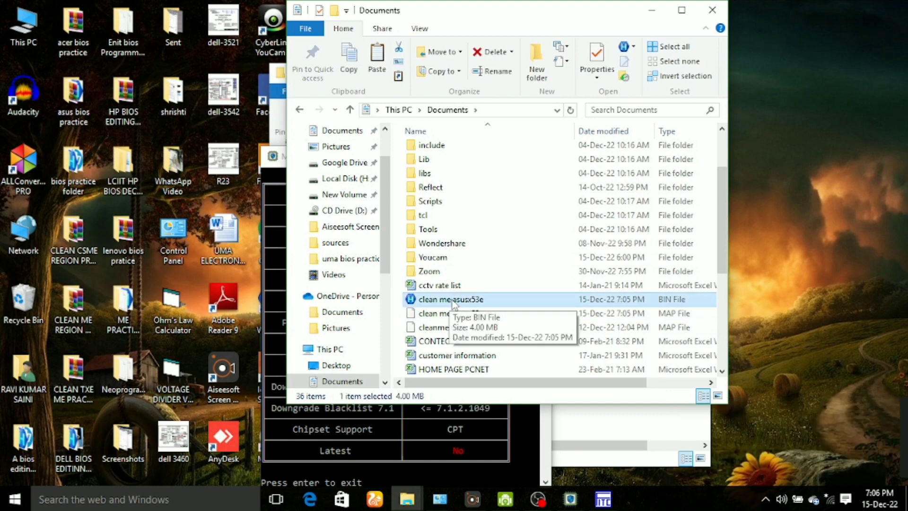
right_click(453, 302)
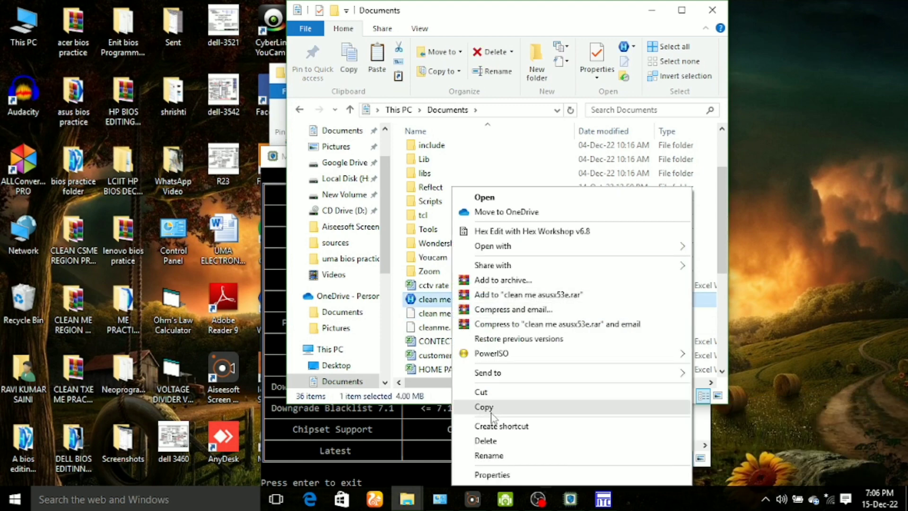
click(497, 396)
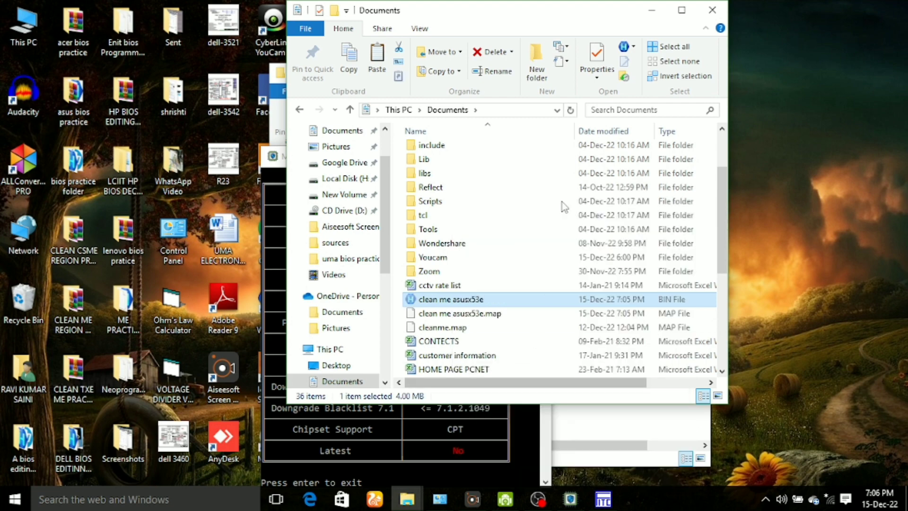
click(711, 11)
Step: Go back from the WIN32 folder to uma bios practice and paste the cut clean me asusx53e file there
click(640, 376)
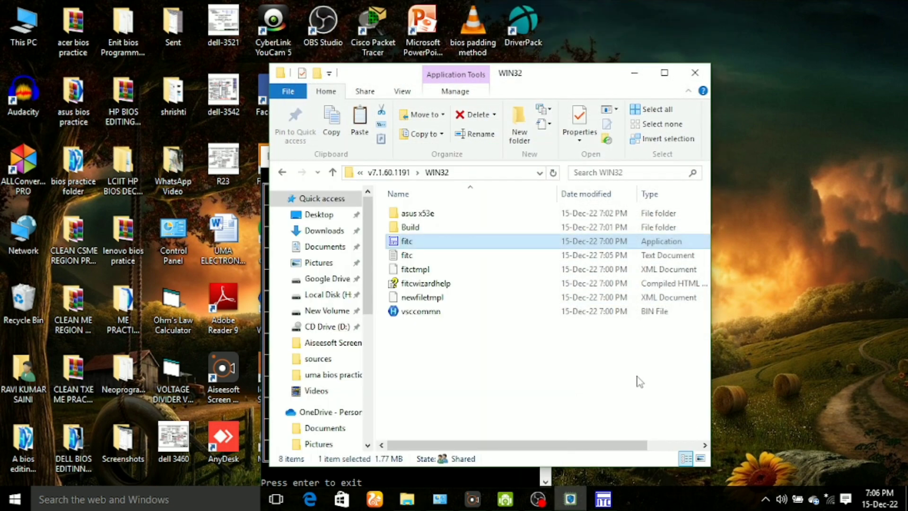
click(282, 173)
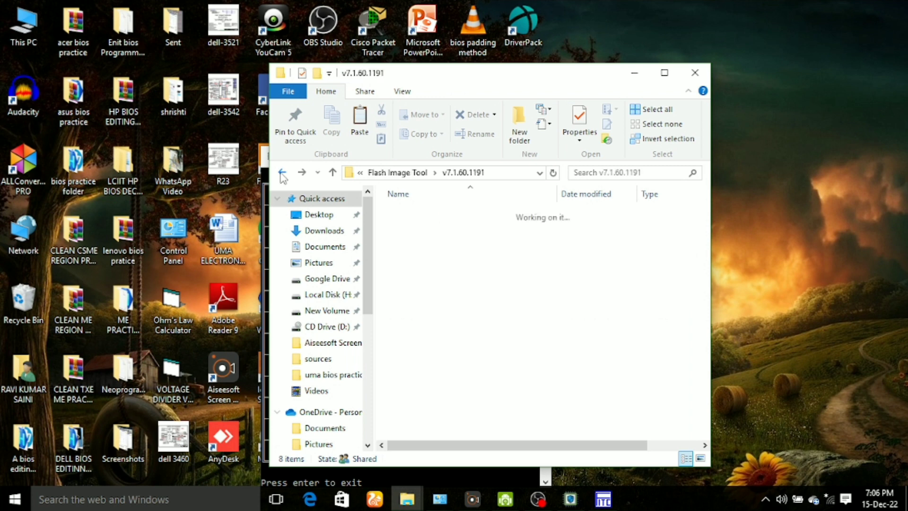
click(283, 172)
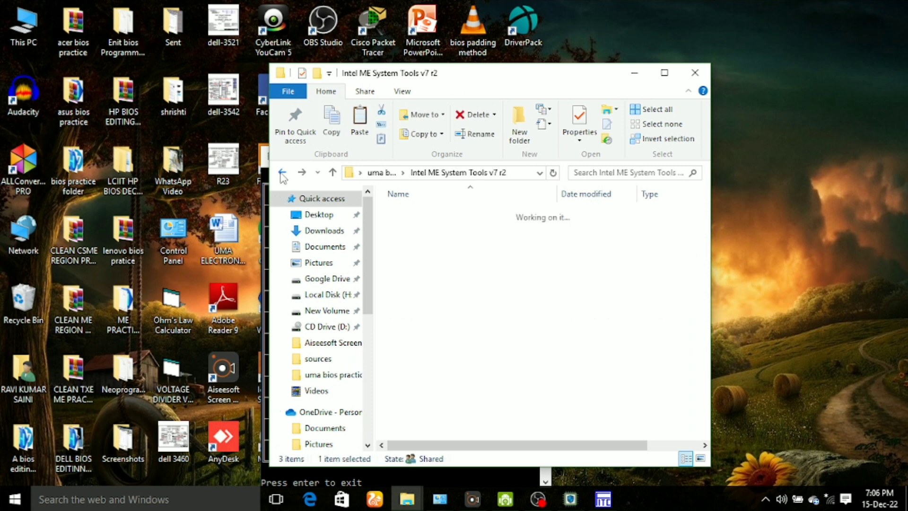
click(282, 173)
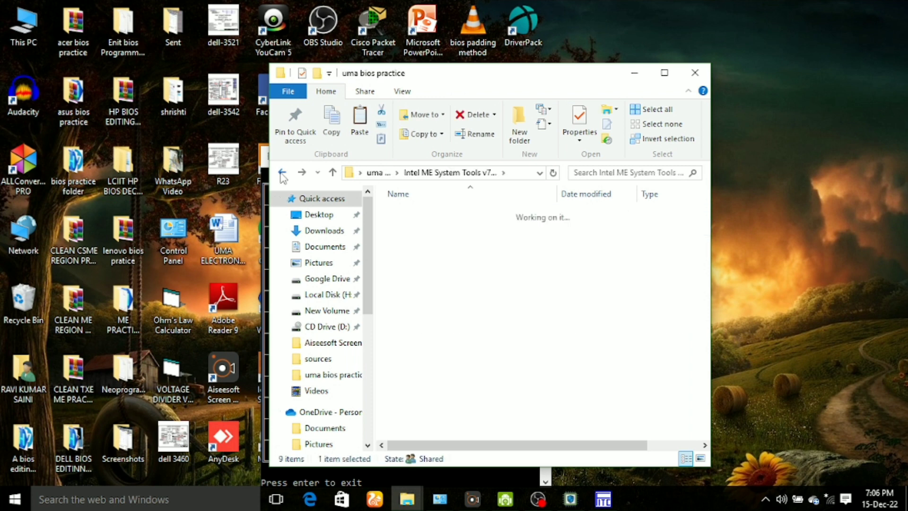
right_click(459, 294)
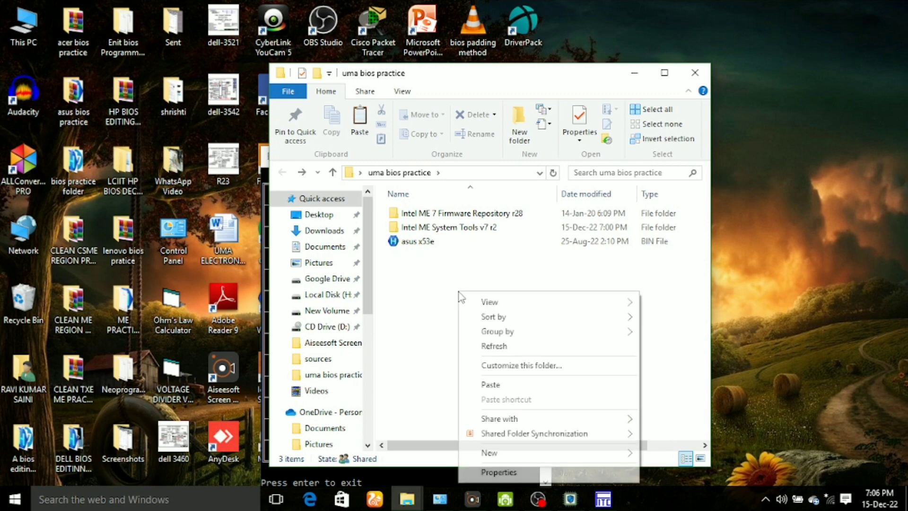
click(501, 385)
click(410, 162)
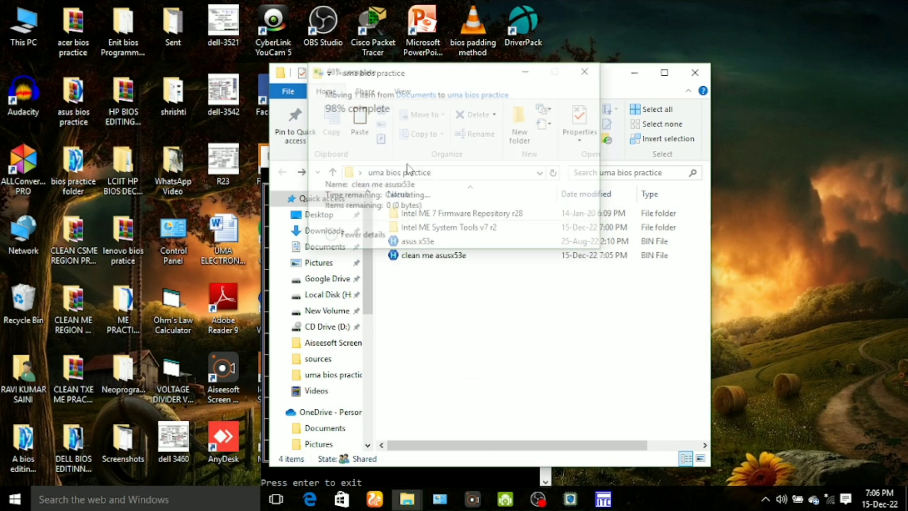
Step: Analyze clean me asusx53e.bin in ME Analyzer without options and place its report beside the asus x53e.bin report for comparison
drag(484, 88, 666, 69)
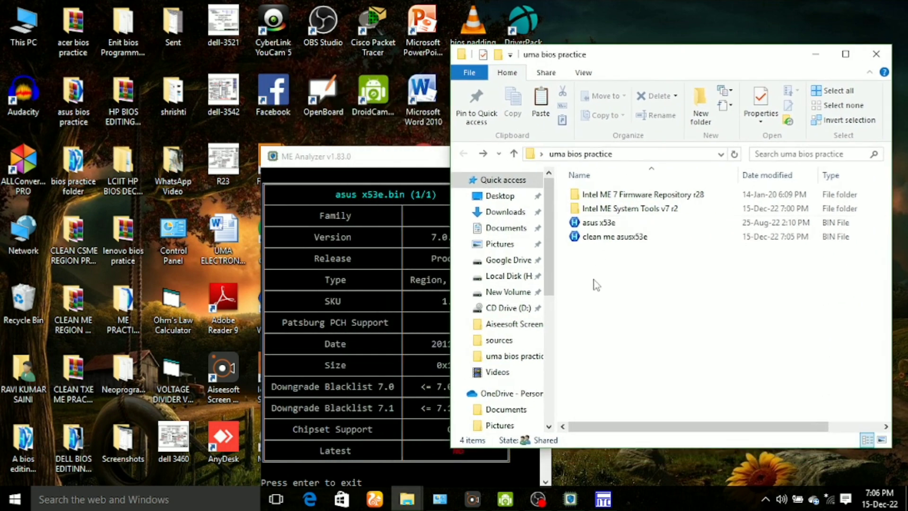
drag(397, 163, 204, 38)
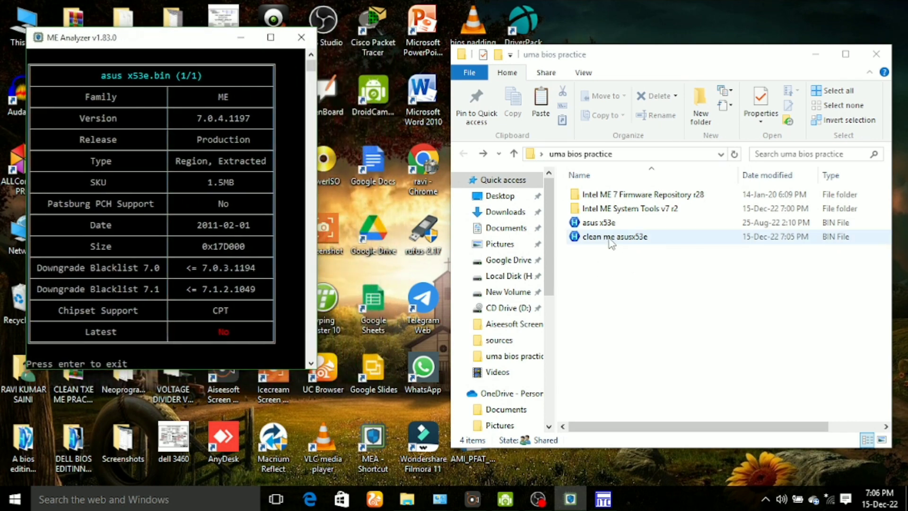
drag(611, 241, 368, 451)
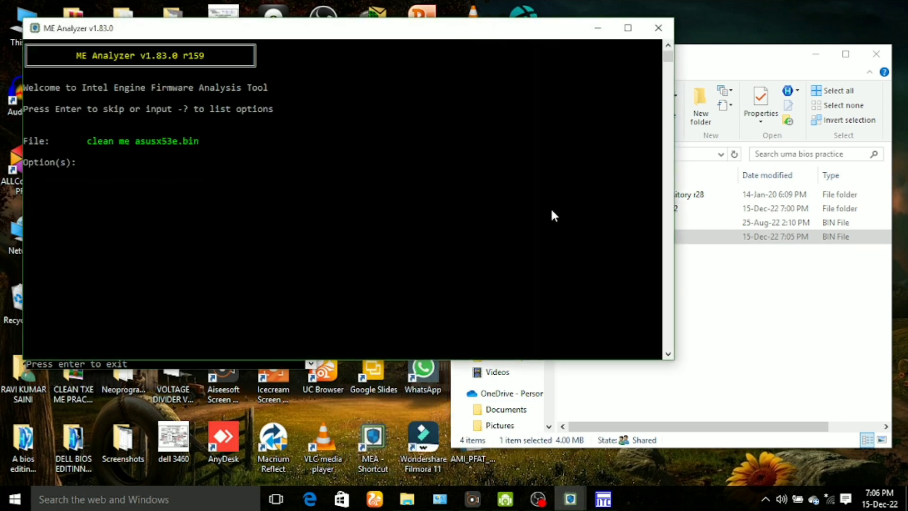
key(Return)
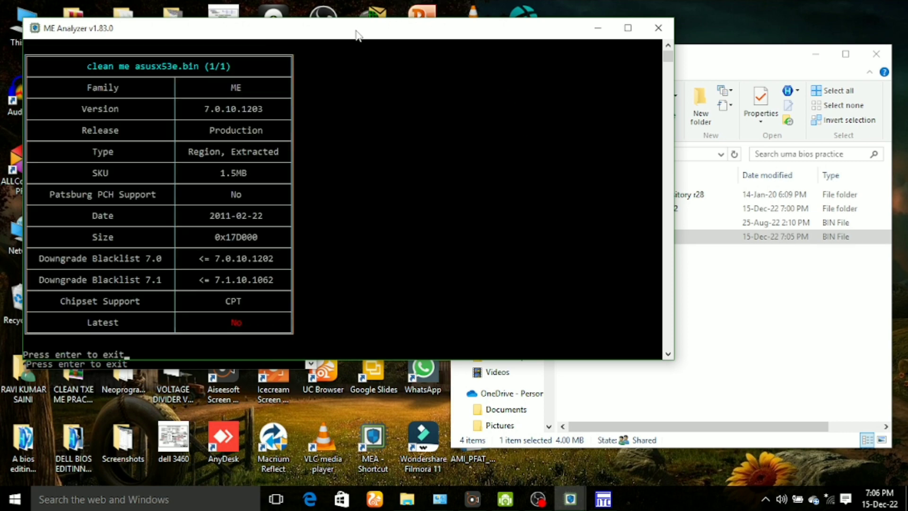
drag(365, 32, 680, 56)
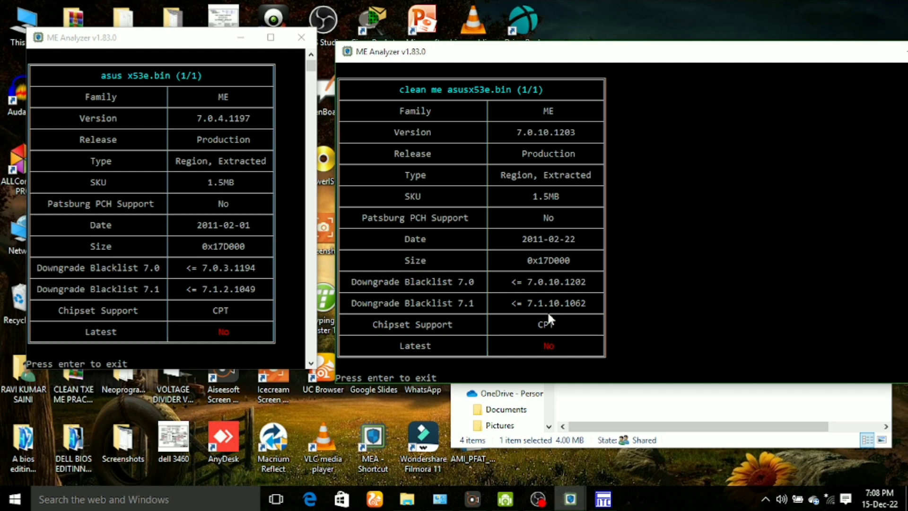
key(F2)
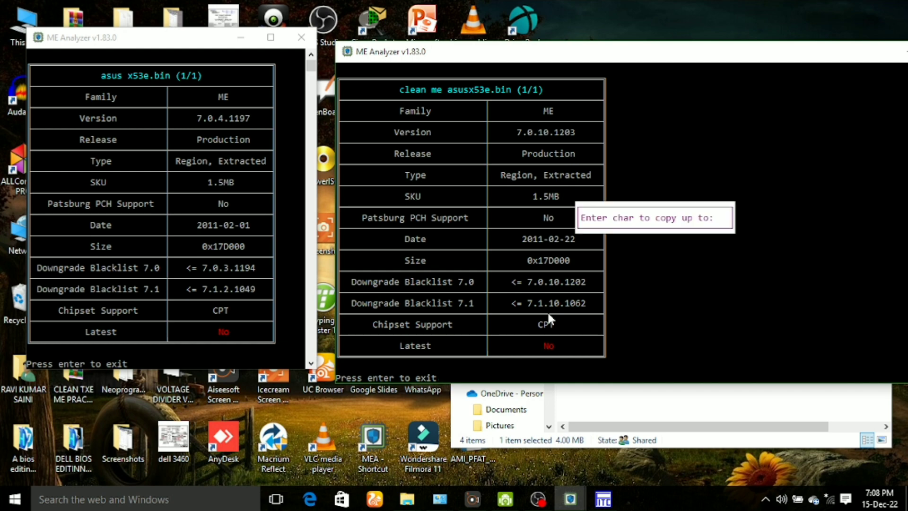